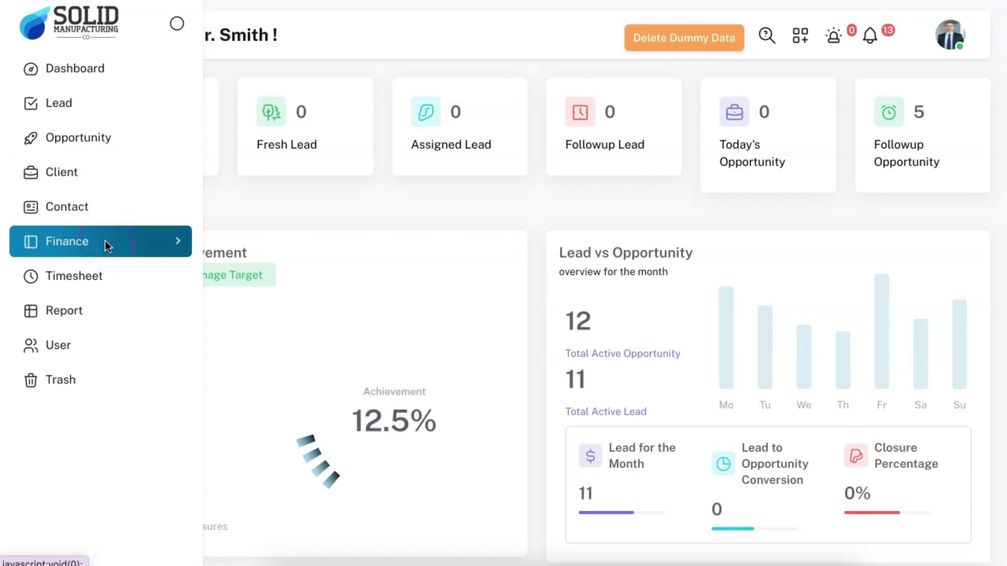
# Review the dashboard's target achievement, lead versus opportunity, payment received and deal pipeline sections
pyautogui.click(109, 276)
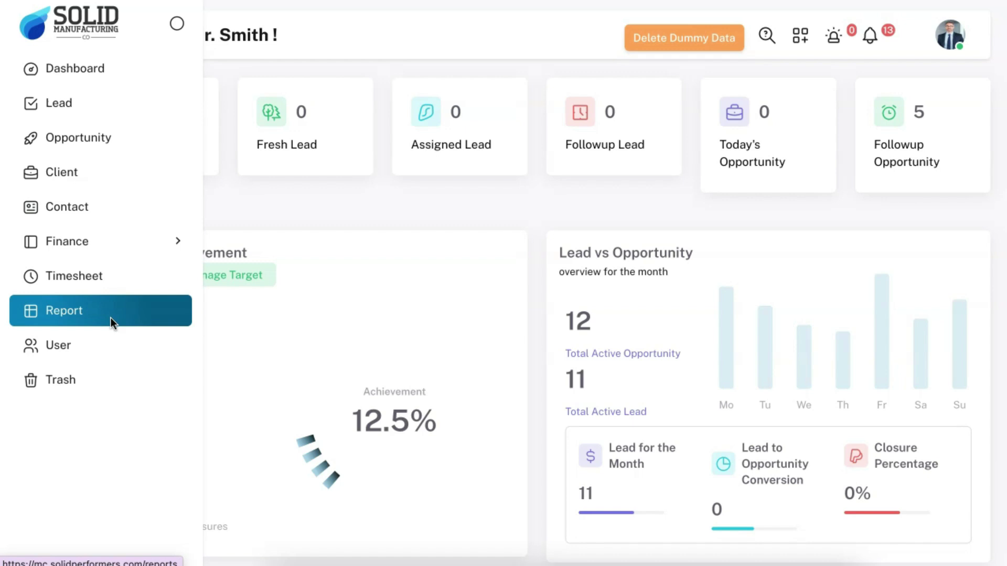
pyautogui.click(105, 344)
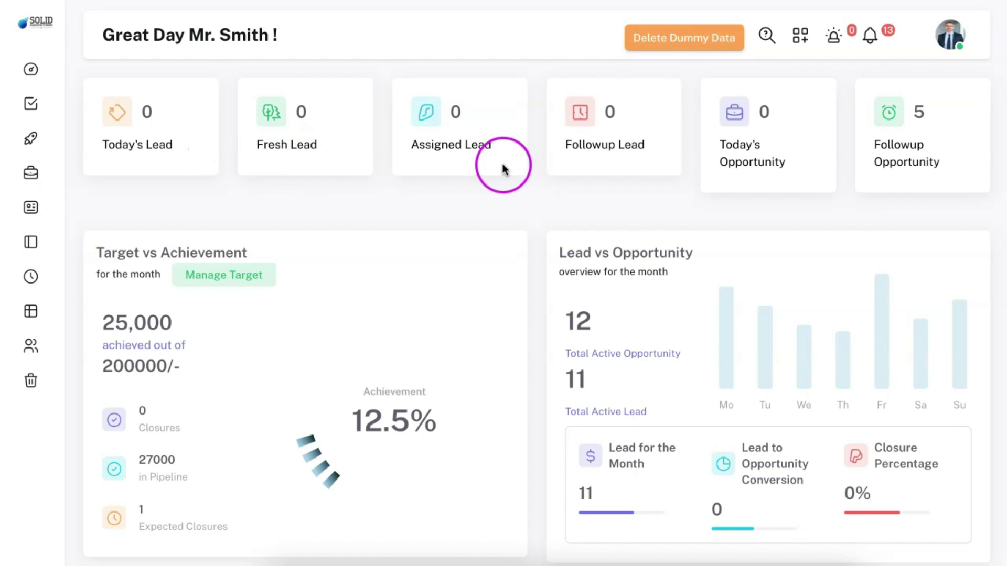
pyautogui.scroll(-3, 419, 265)
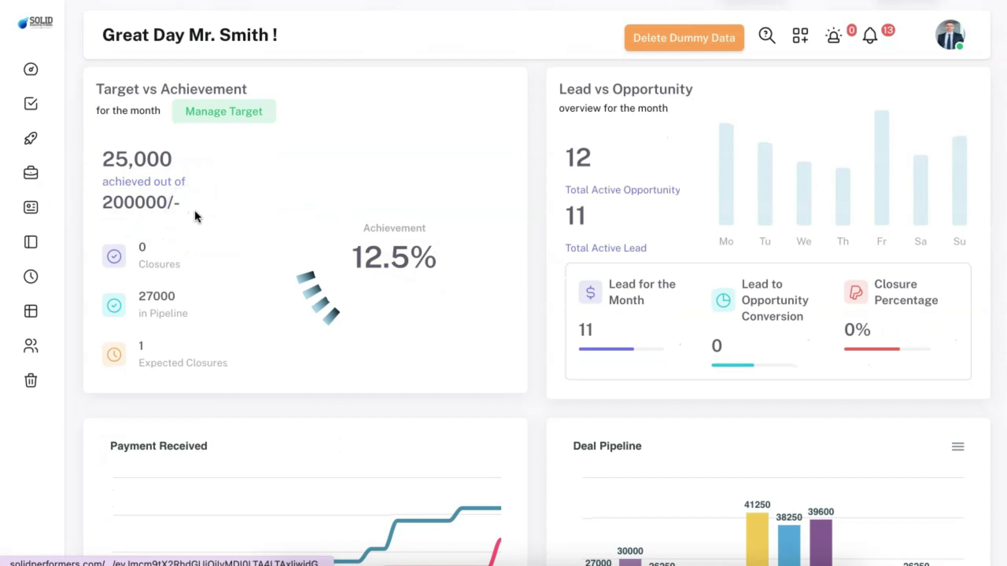
pyautogui.scroll(-5, 278, 181)
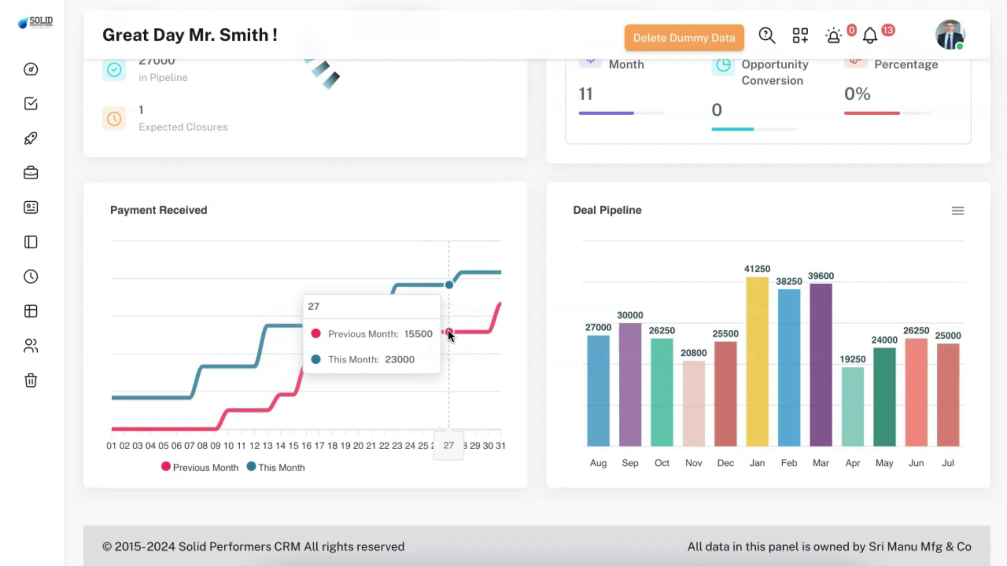
pyautogui.click(496, 331)
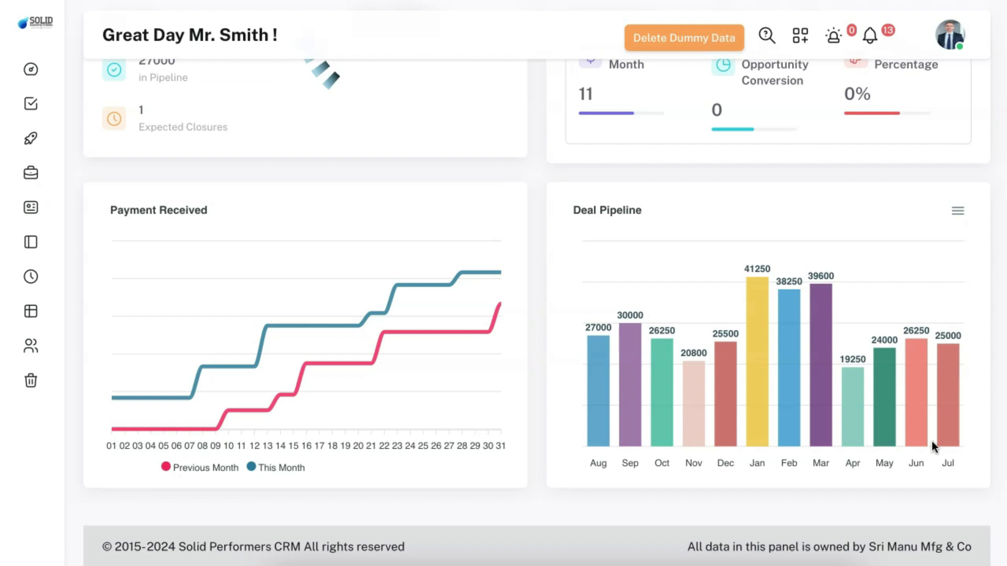
# Inspect the stage, status and category options in a blank new lead form and return to the lead list
pyautogui.click(51, 100)
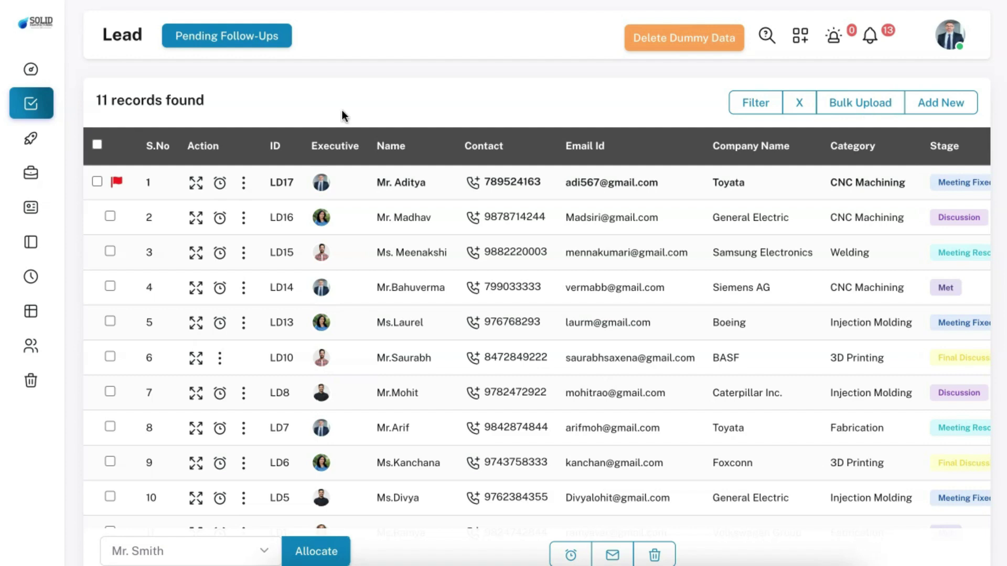
pyautogui.click(955, 105)
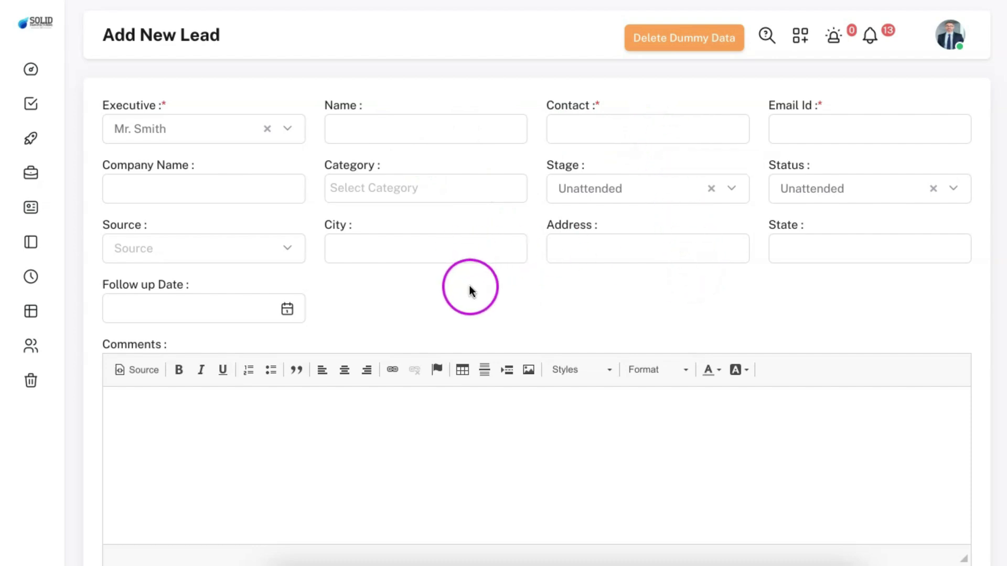
pyautogui.click(610, 193)
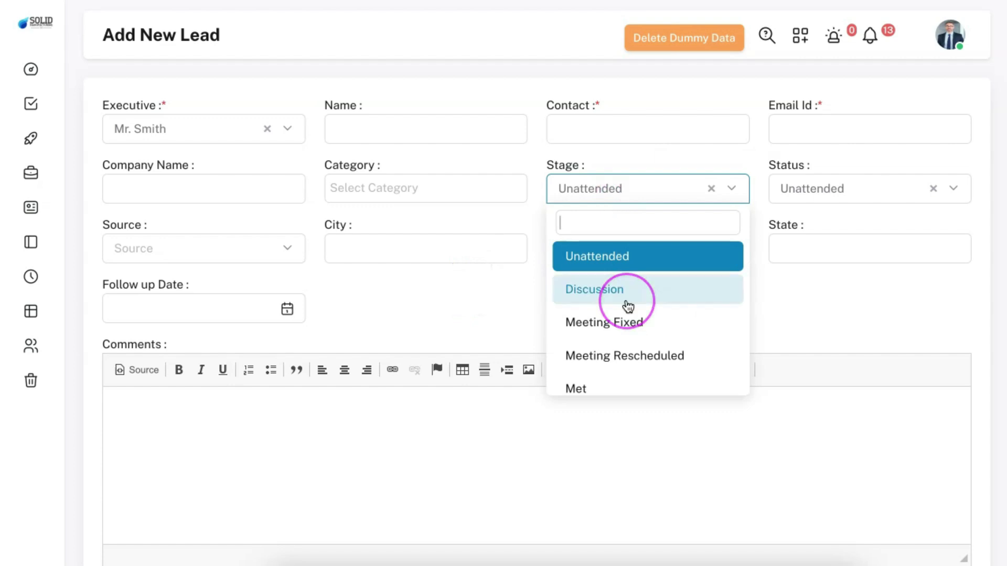
pyautogui.scroll(-2, 630, 307)
pyautogui.click(810, 190)
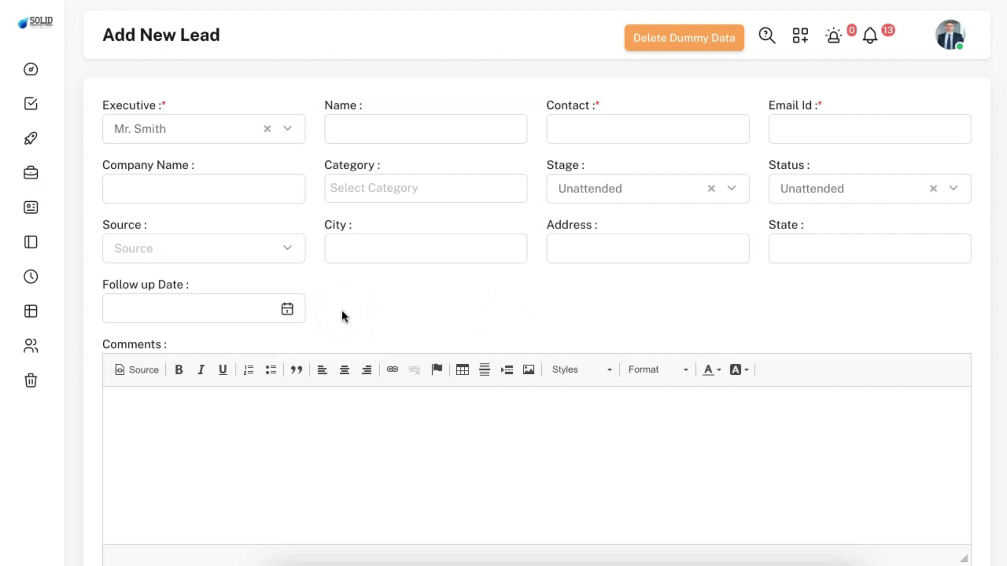
pyautogui.click(436, 191)
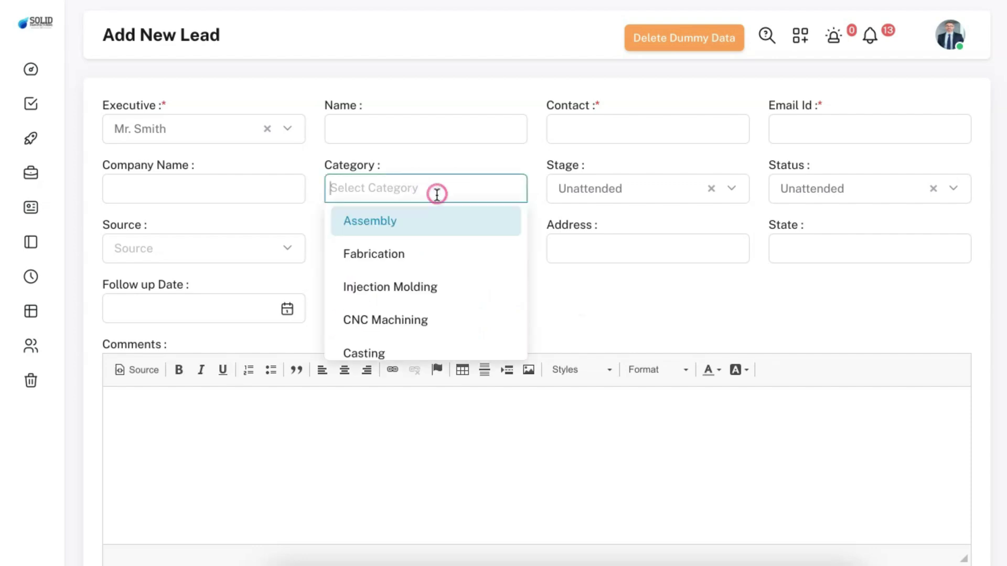
pyautogui.scroll(-2, 452, 285)
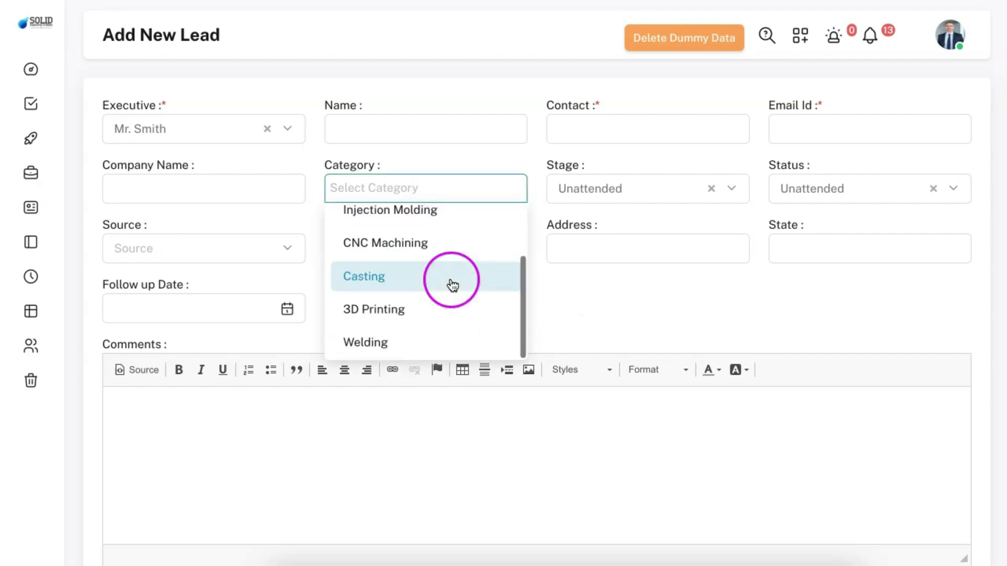
pyautogui.click(732, 288)
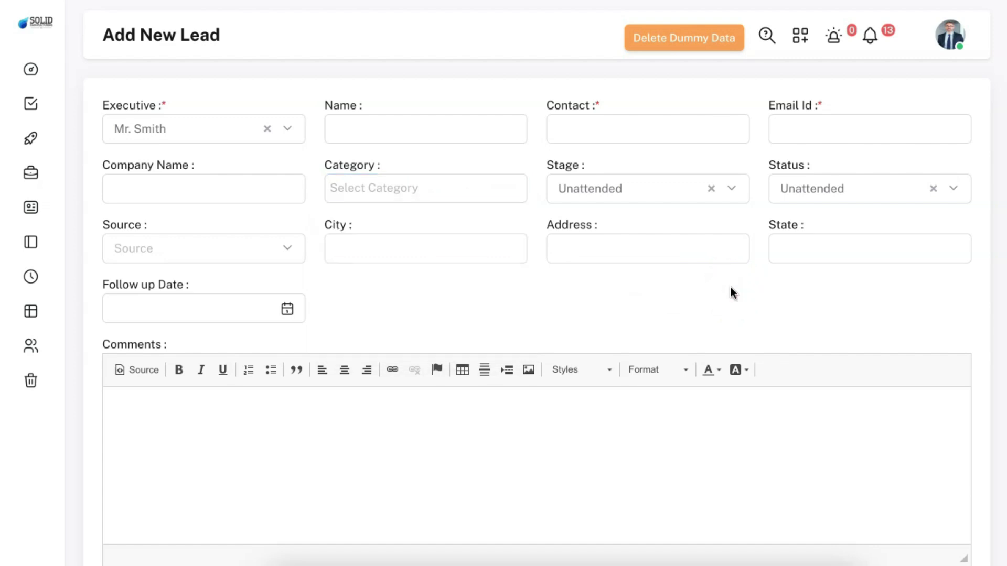
pyautogui.click(47, 103)
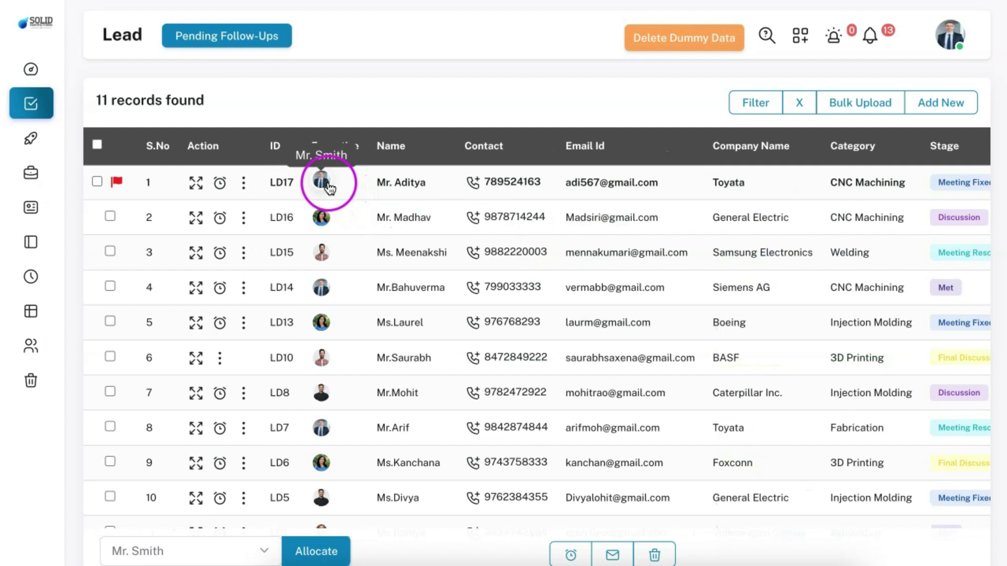
pyautogui.moveTo(321, 184)
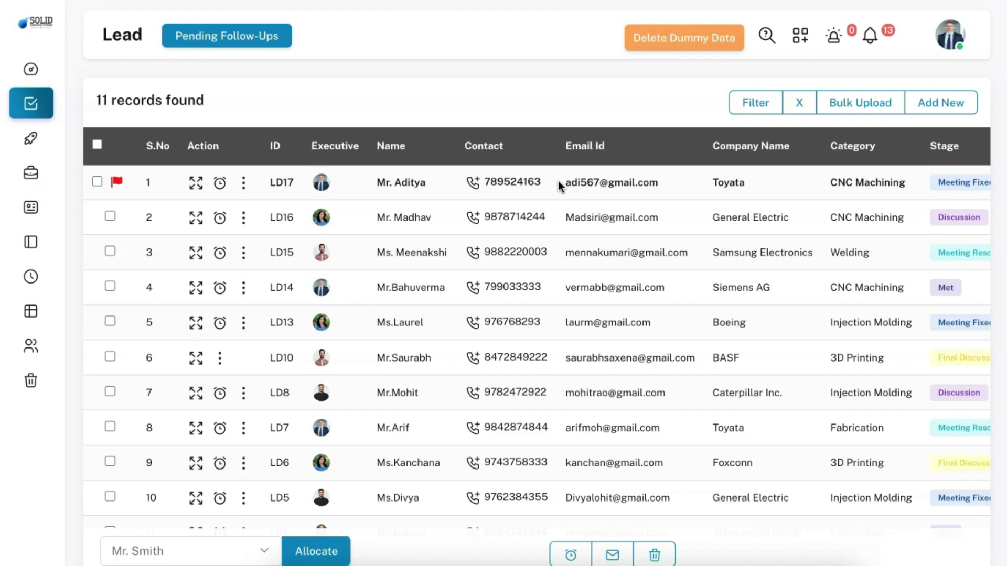
# Start a new email automation trigger from the automation settings
pyautogui.click(946, 36)
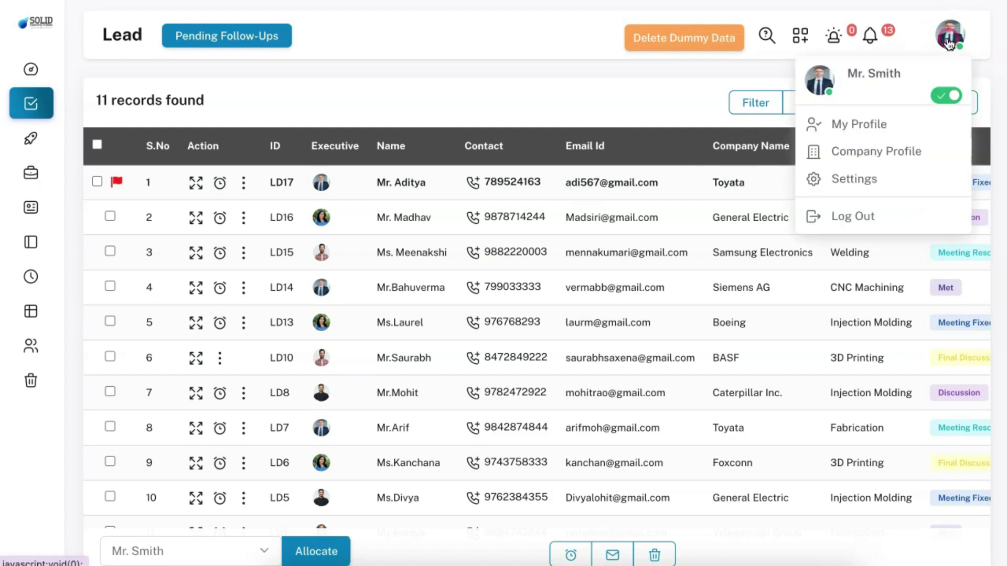
pyautogui.click(908, 177)
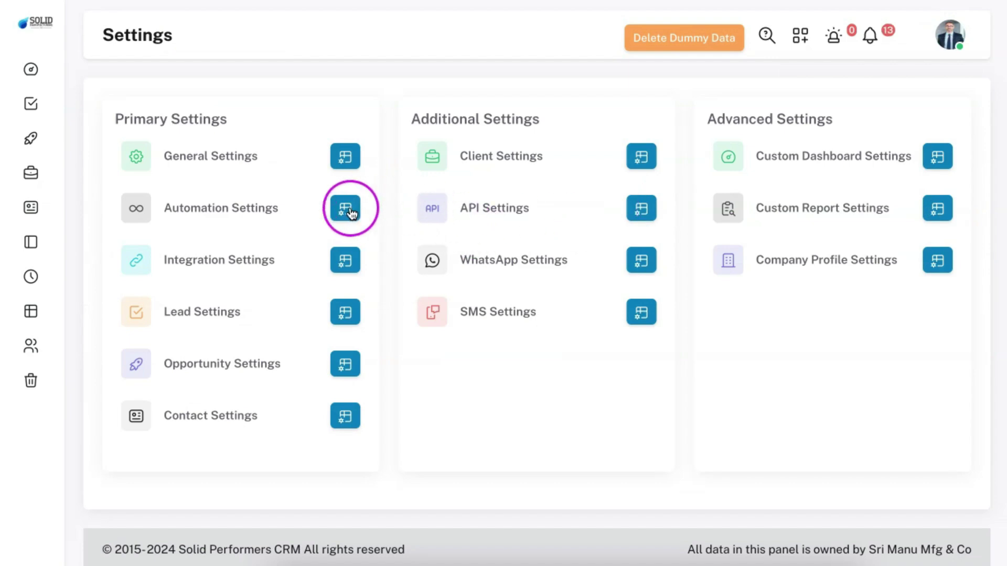
pyautogui.click(349, 210)
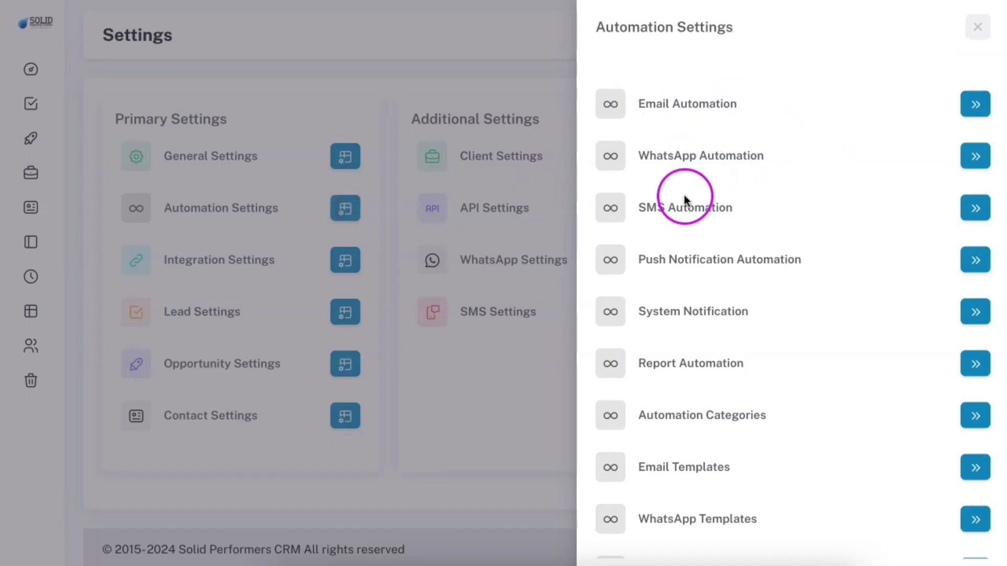
pyautogui.click(977, 107)
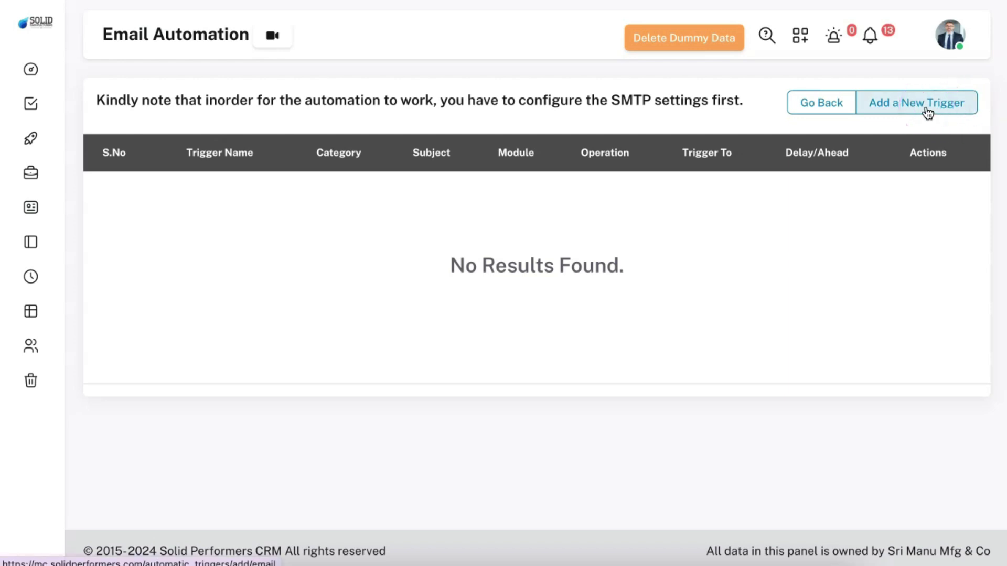
pyautogui.click(927, 113)
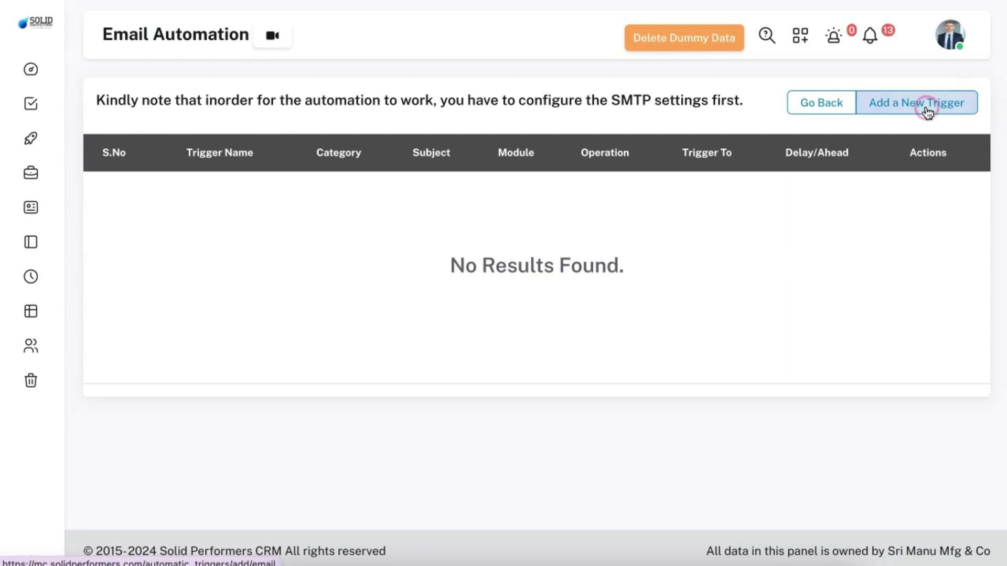
# Set the email trigger's module to Lead and its source to Referral
pyautogui.click(425, 229)
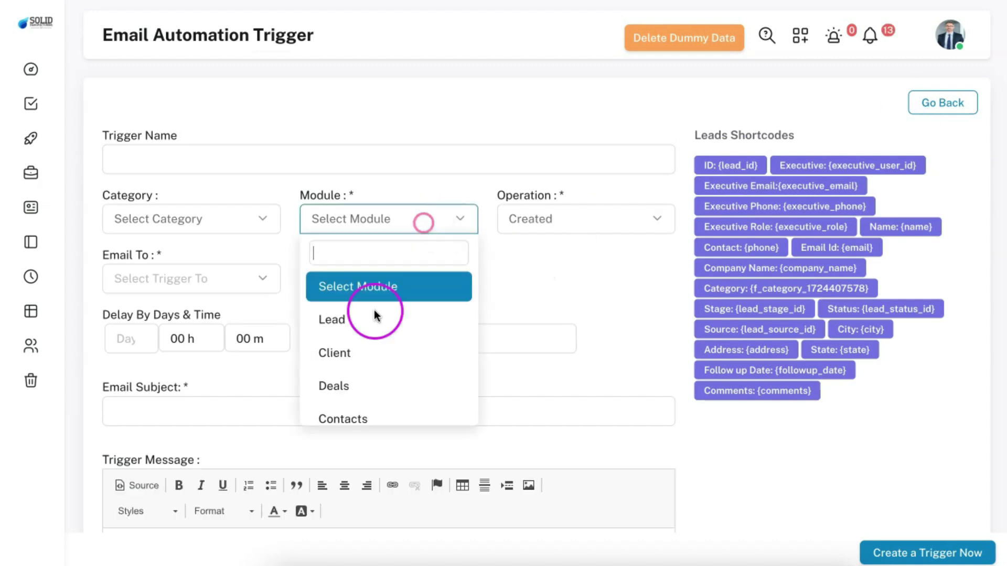
pyautogui.click(370, 319)
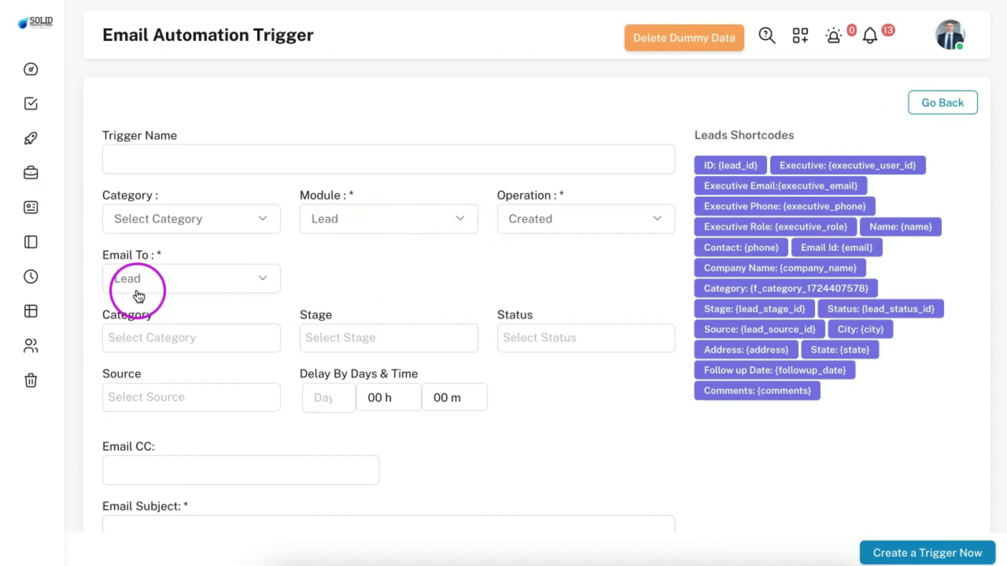
pyautogui.click(312, 395)
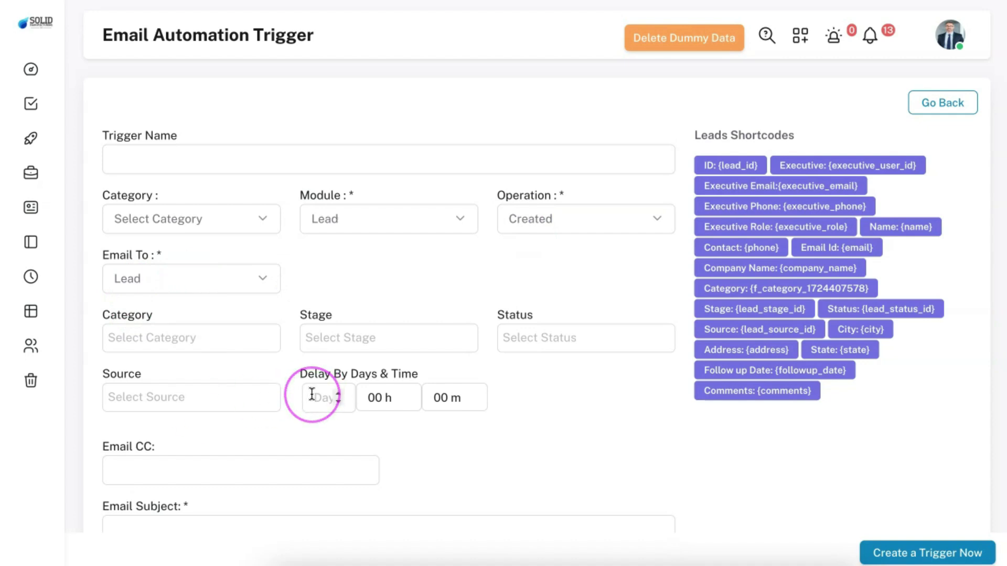
pyautogui.click(207, 403)
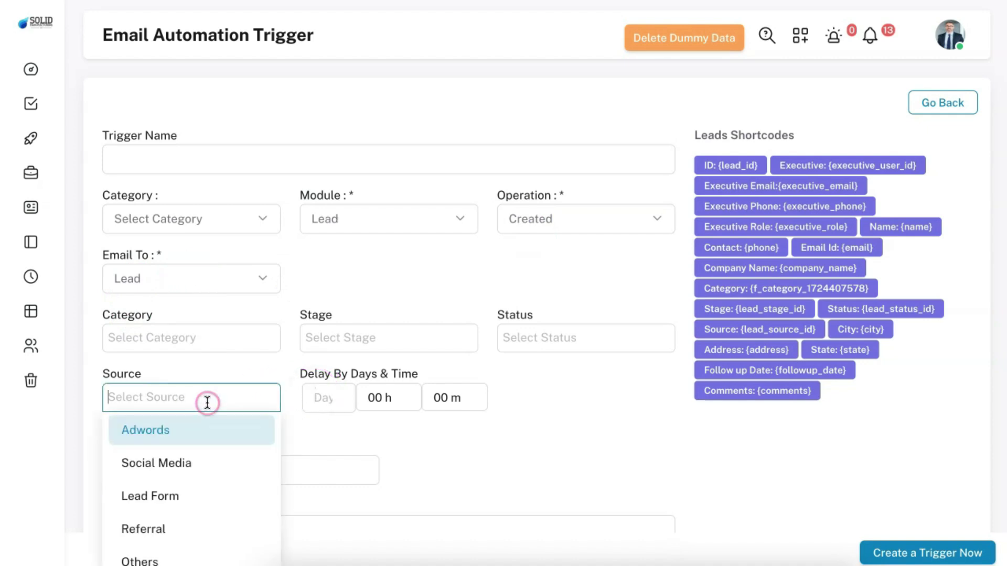
pyautogui.click(176, 528)
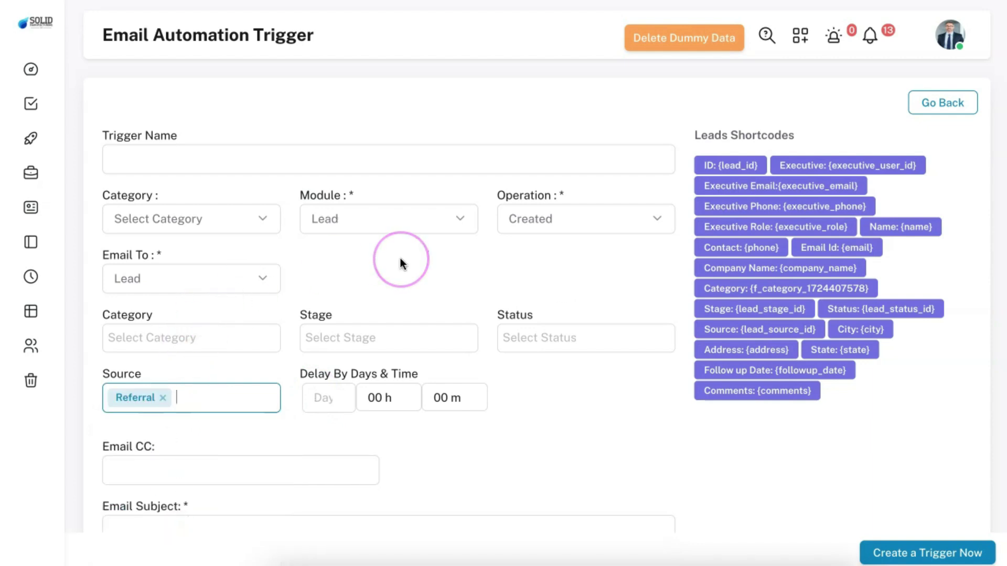
# Examine the trigger's email subject and message fields and the available lead shortcodes
pyautogui.scroll(-5, 555, 254)
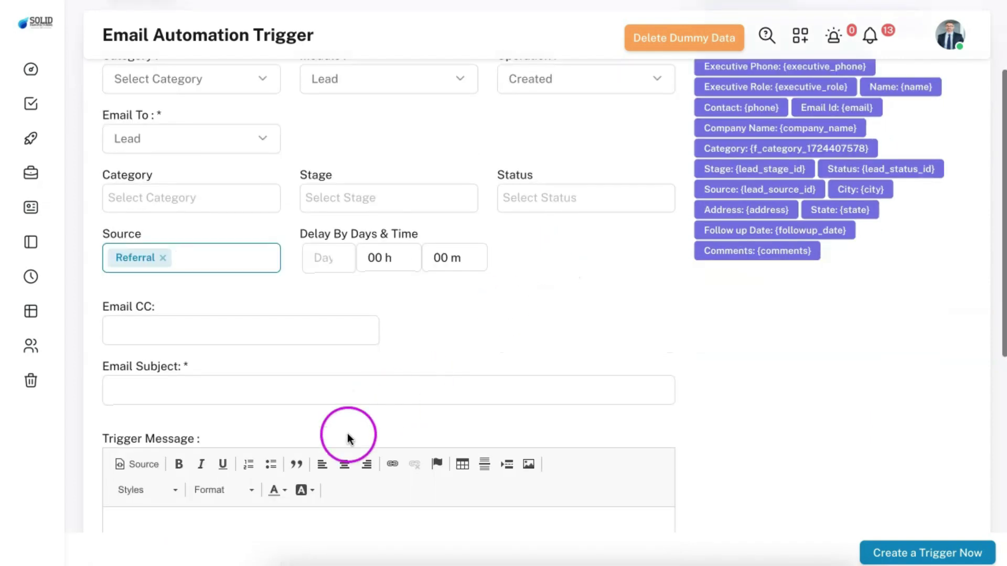
pyautogui.click(271, 471)
pyautogui.scroll(3, 781, 285)
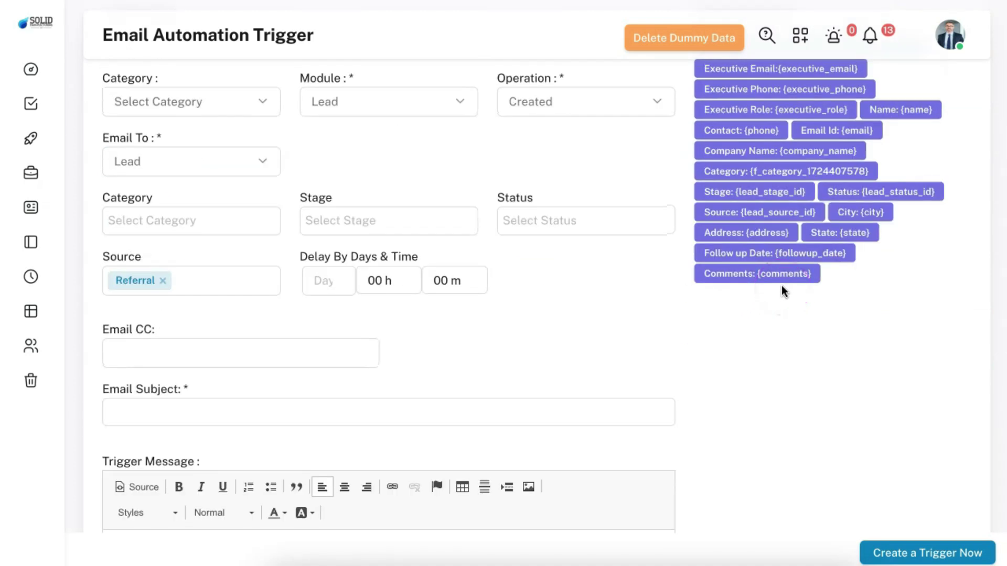
pyautogui.scroll(3, 785, 292)
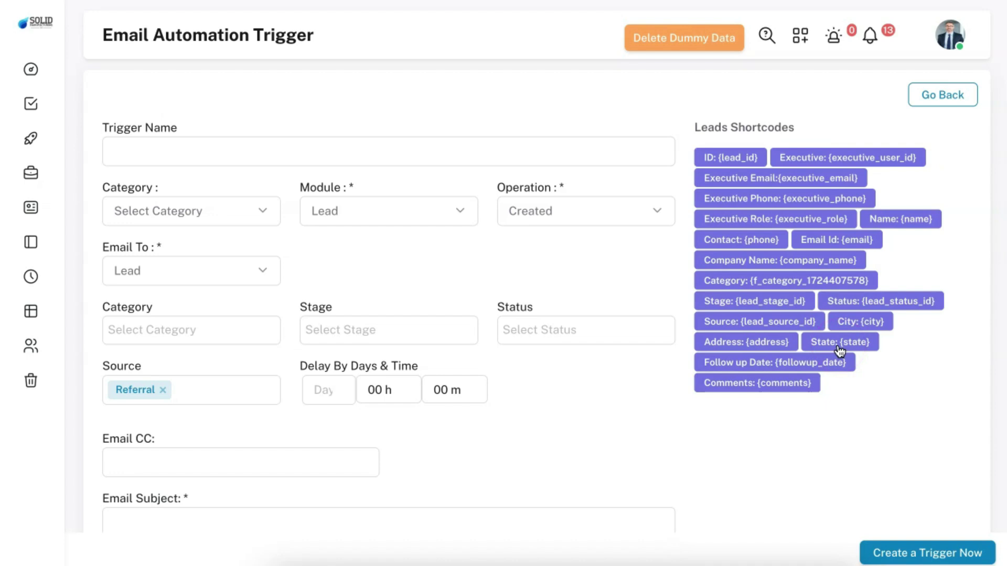
# Set the email trigger's operation to Updated and its stage to Discussion
pyautogui.click(552, 211)
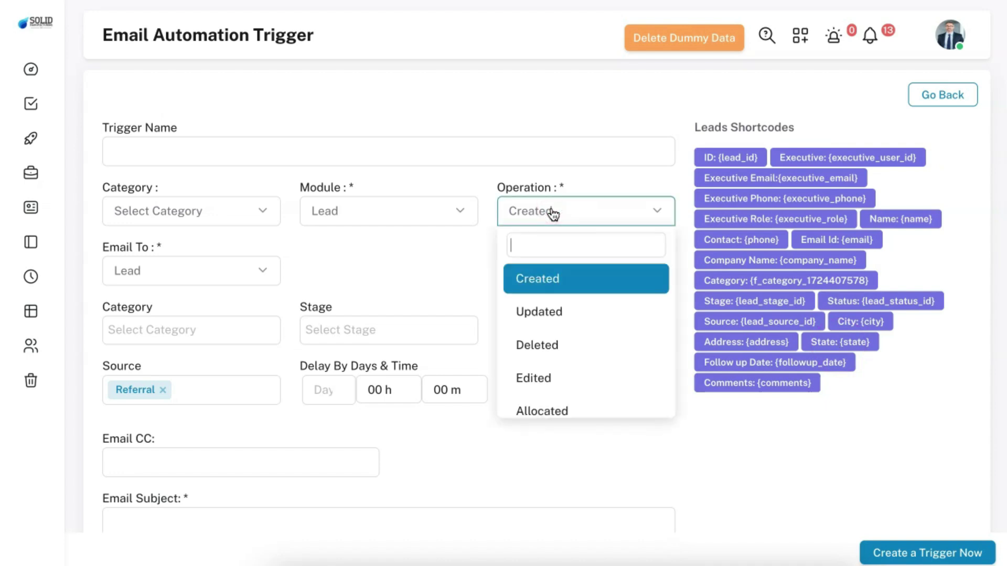
pyautogui.click(549, 317)
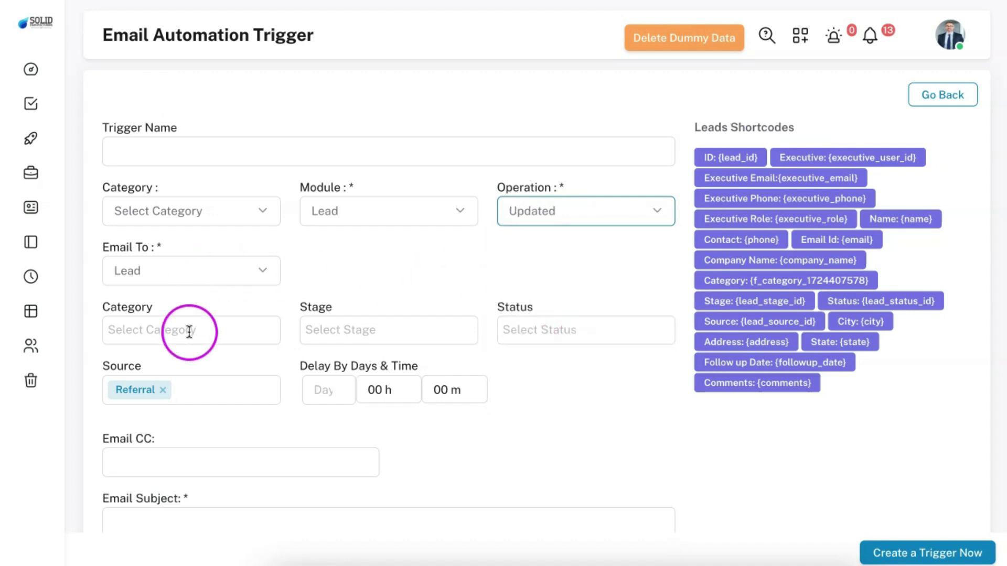
pyautogui.click(371, 329)
pyautogui.click(372, 397)
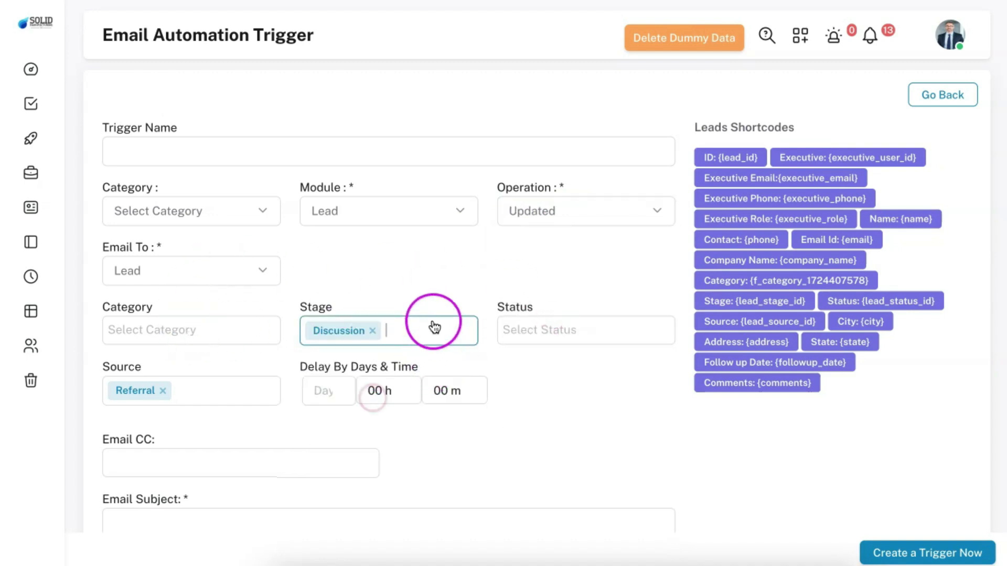
# Review the trigger's message area and the modules available for automation
pyautogui.scroll(-3, 510, 452)
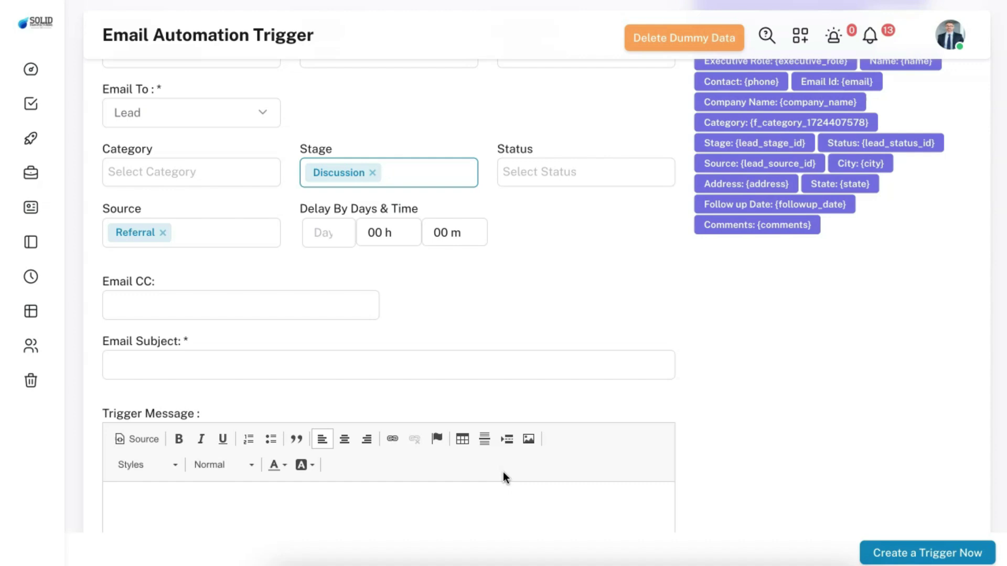
pyautogui.scroll(3, 503, 471)
pyautogui.click(401, 229)
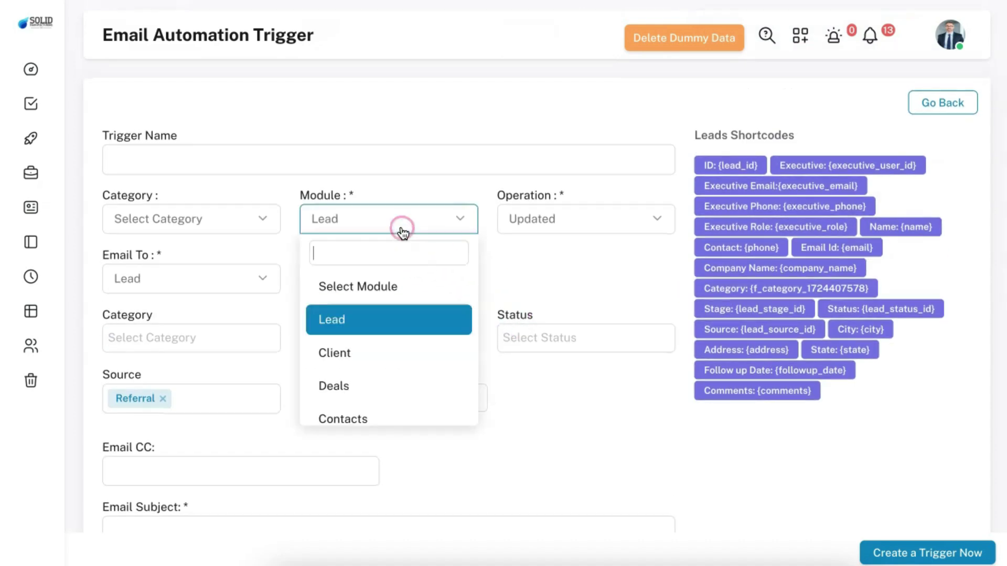
pyautogui.click(204, 152)
# Start a new update for the first lead in the lead list, with next follow-up date 05-09-2024 and time 11:00 AM
pyautogui.moveTo(30, 147)
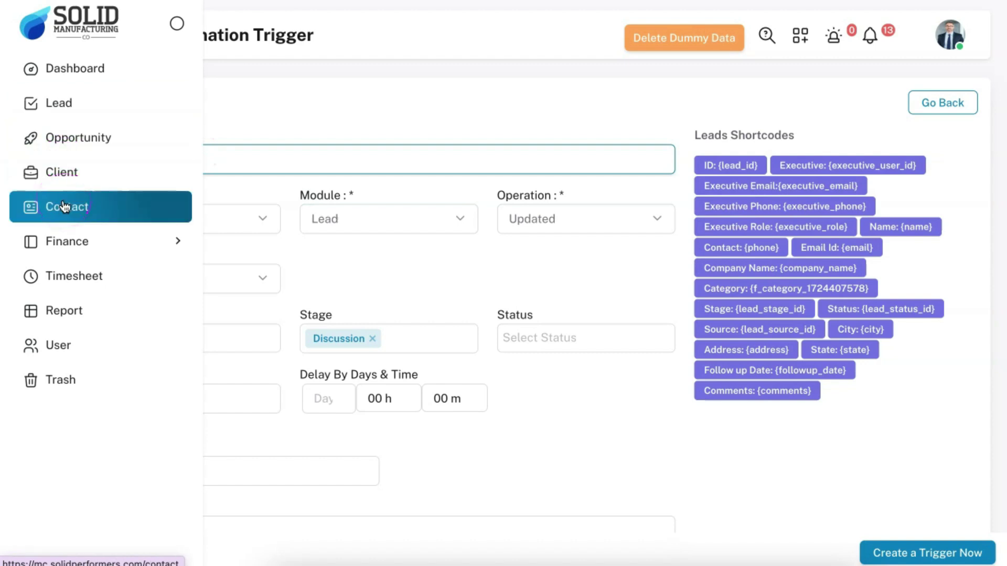
pyautogui.click(68, 105)
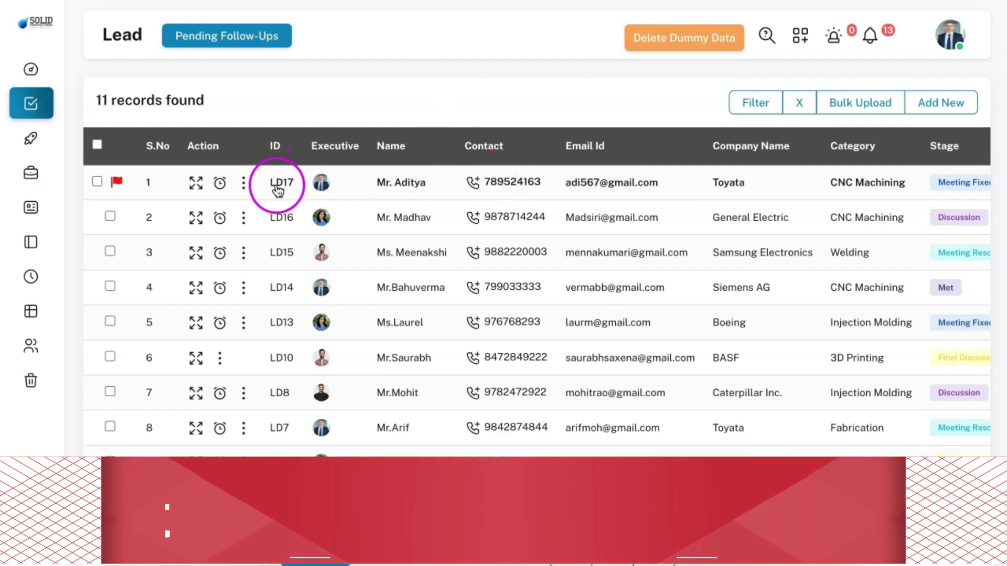
pyautogui.click(220, 183)
pyautogui.click(652, 134)
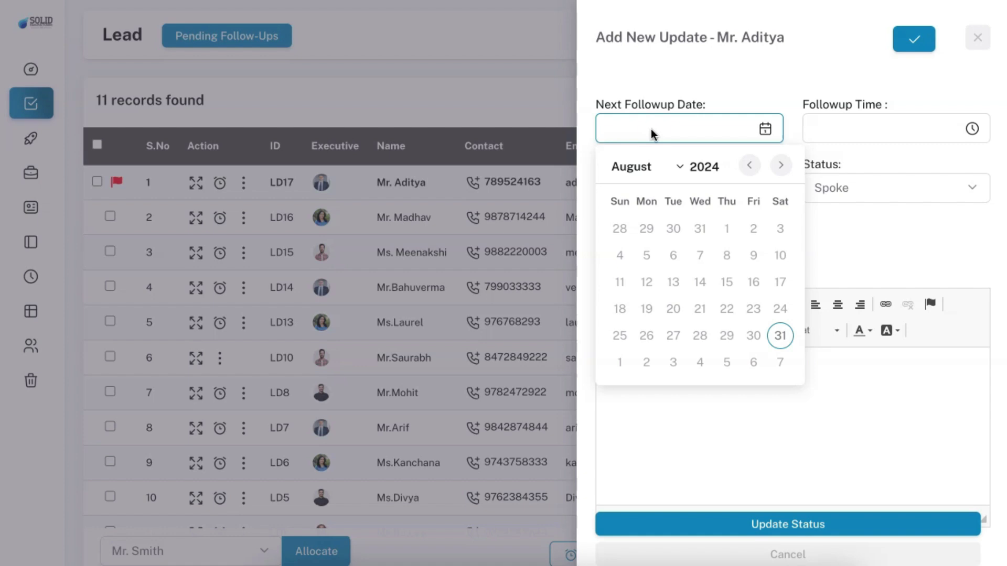
pyautogui.click(727, 365)
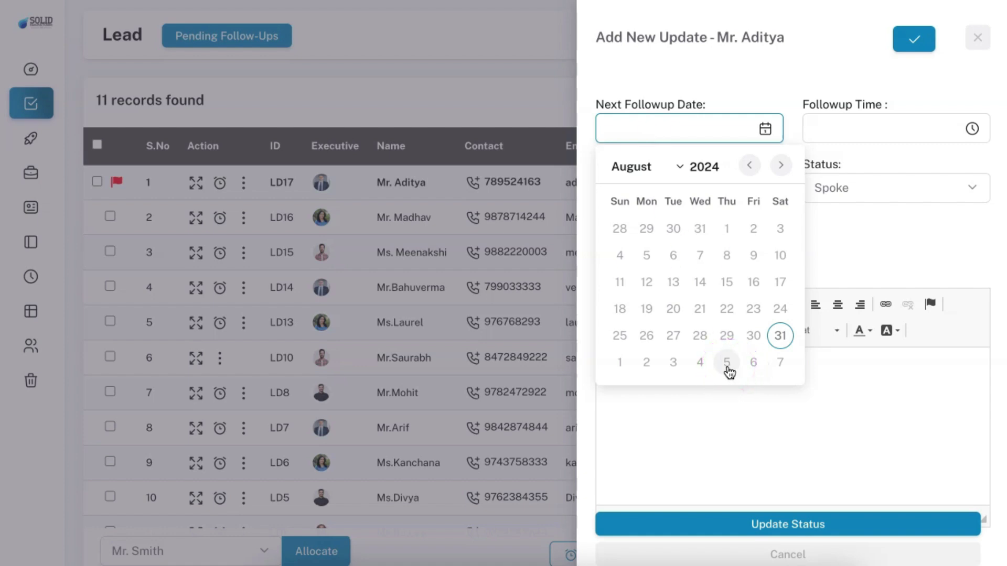
pyautogui.click(839, 128)
pyautogui.click(866, 171)
# Set the update's stage to Meeting Rescheduled, enter the comment "He is busy today. have to change the dates", and save it
pyautogui.click(679, 190)
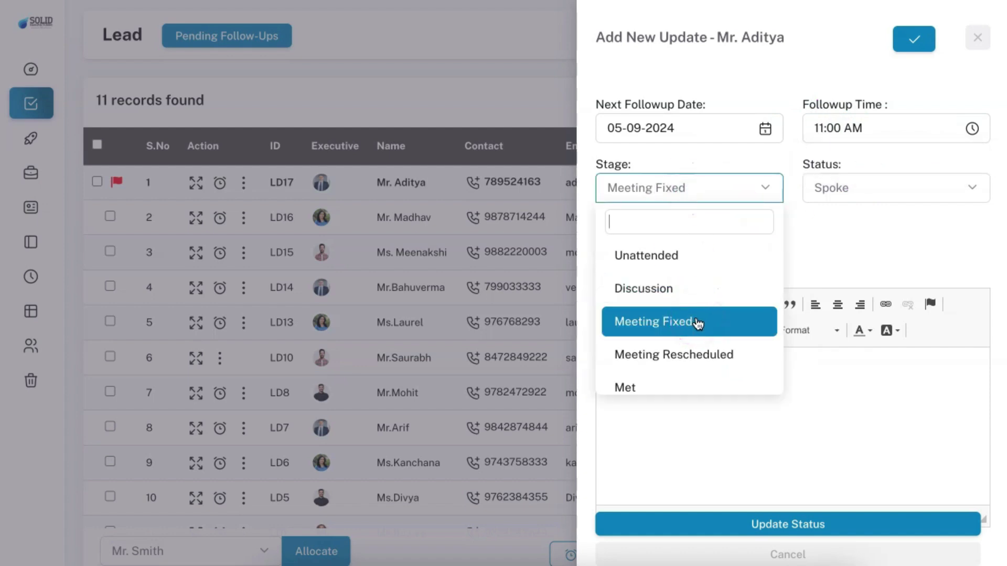
pyautogui.click(697, 355)
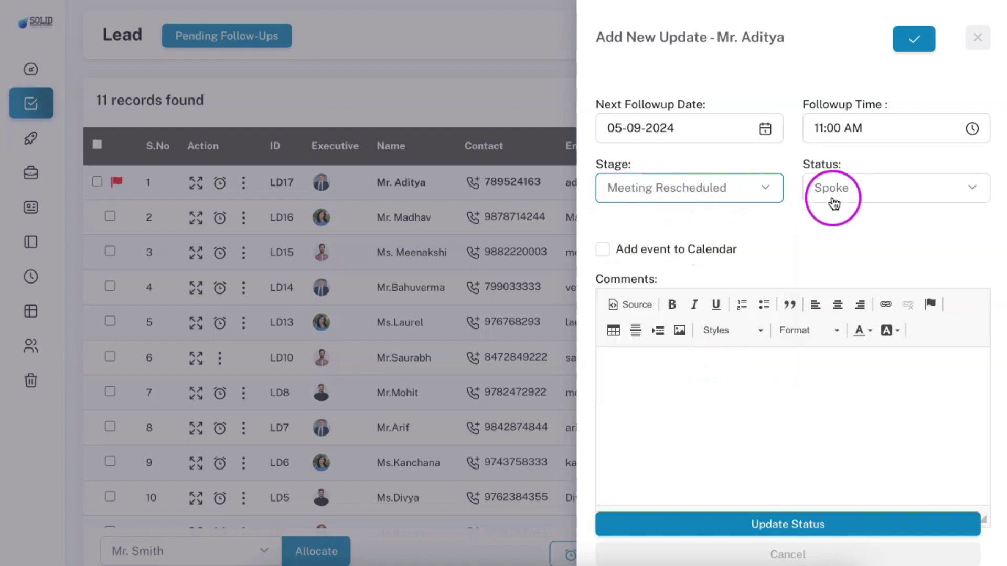
pyautogui.click(696, 429)
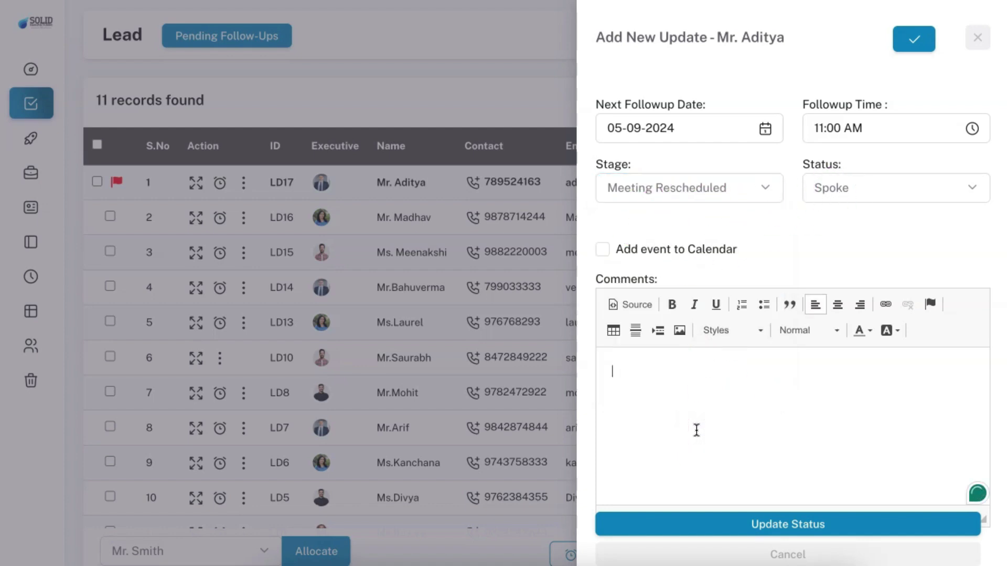
pyautogui.write('He')
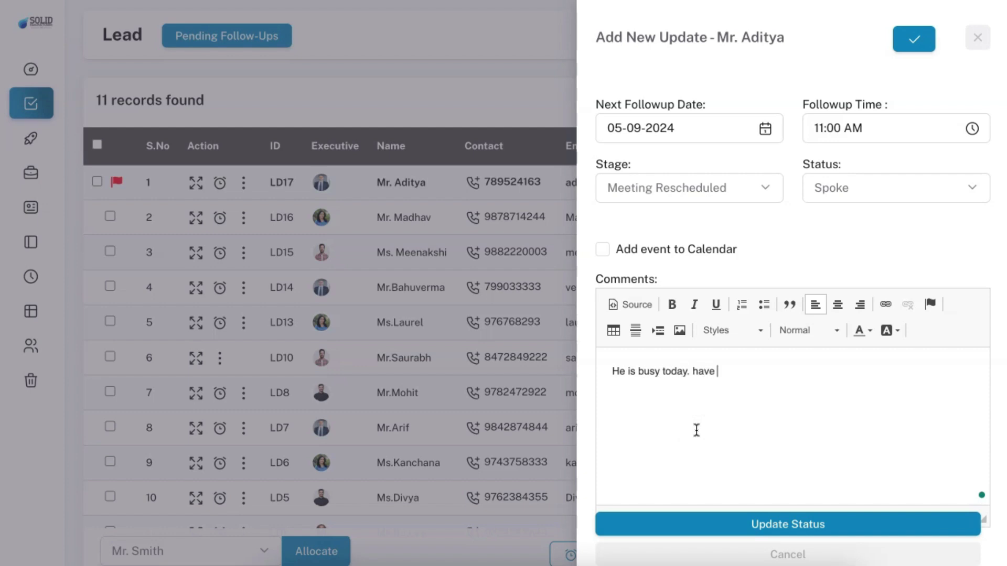
pyautogui.write('is busy today. have to change the dates')
pyautogui.click(718, 431)
pyautogui.click(808, 525)
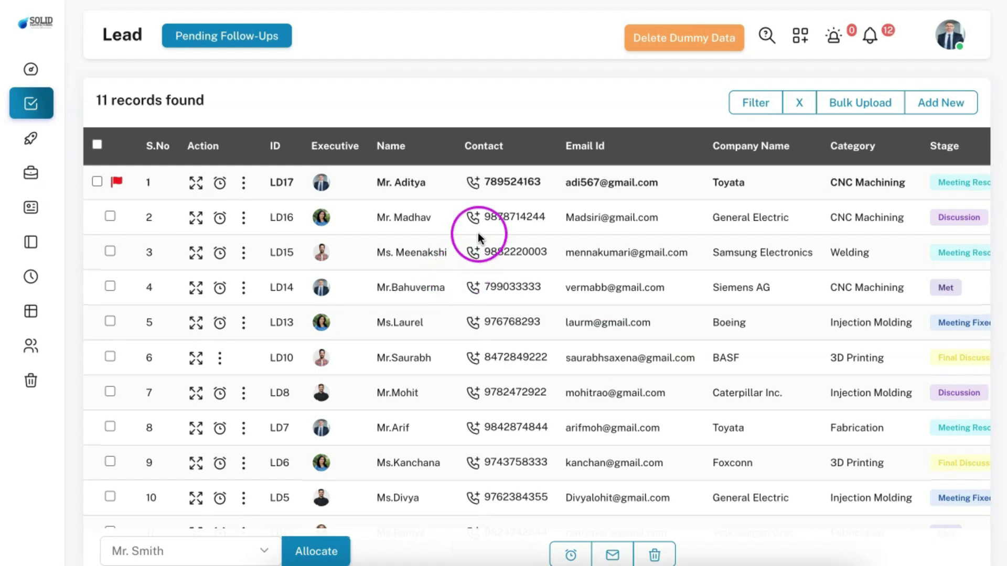
# Check the follow-up notifications and review the first lead's follow-up timeline
pyautogui.click(869, 41)
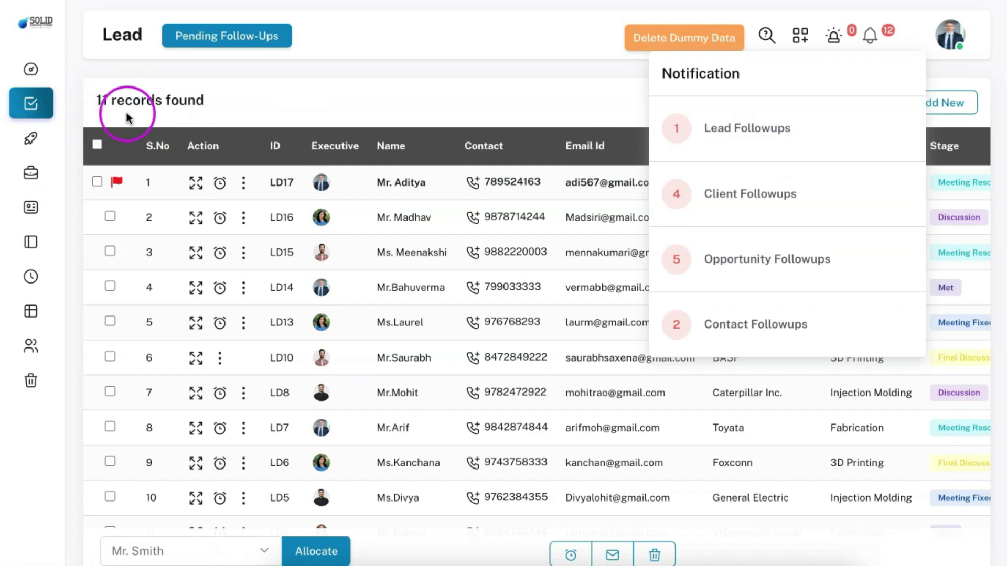
pyautogui.click(569, 102)
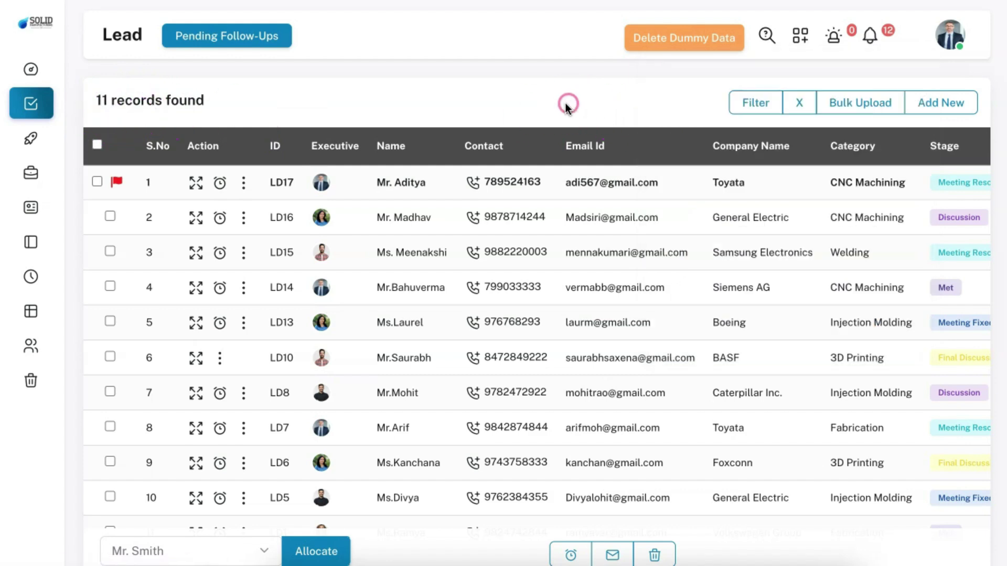
pyautogui.click(195, 182)
pyautogui.click(688, 94)
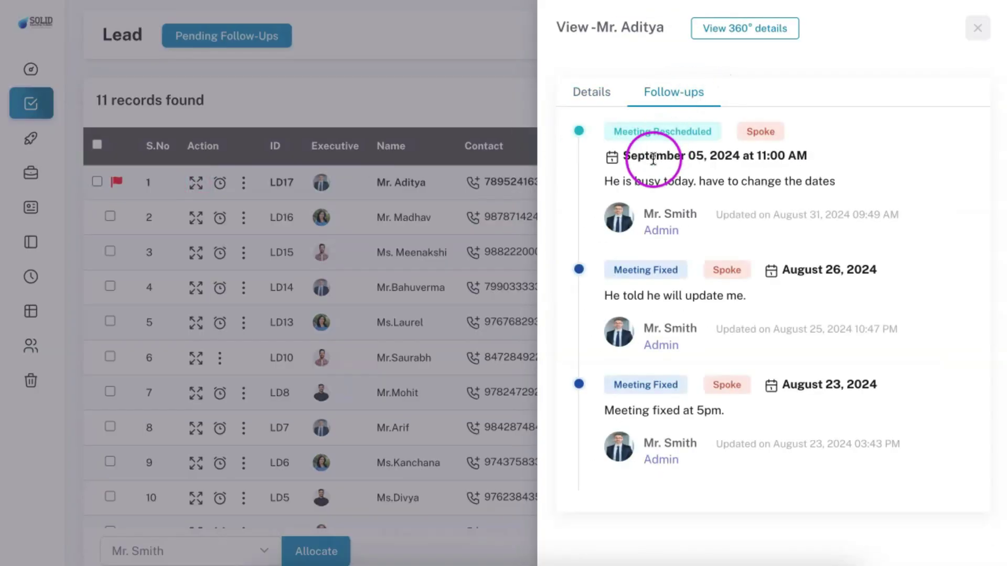
pyautogui.moveTo(608, 181); pyautogui.dragTo(839, 183)
pyautogui.click(839, 183)
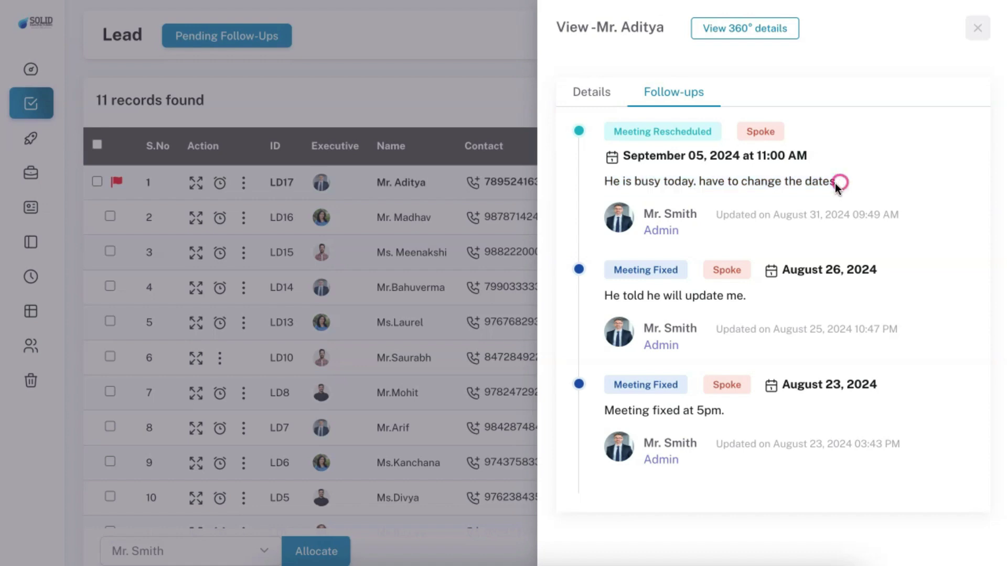
pyautogui.scroll(-1, 747, 330)
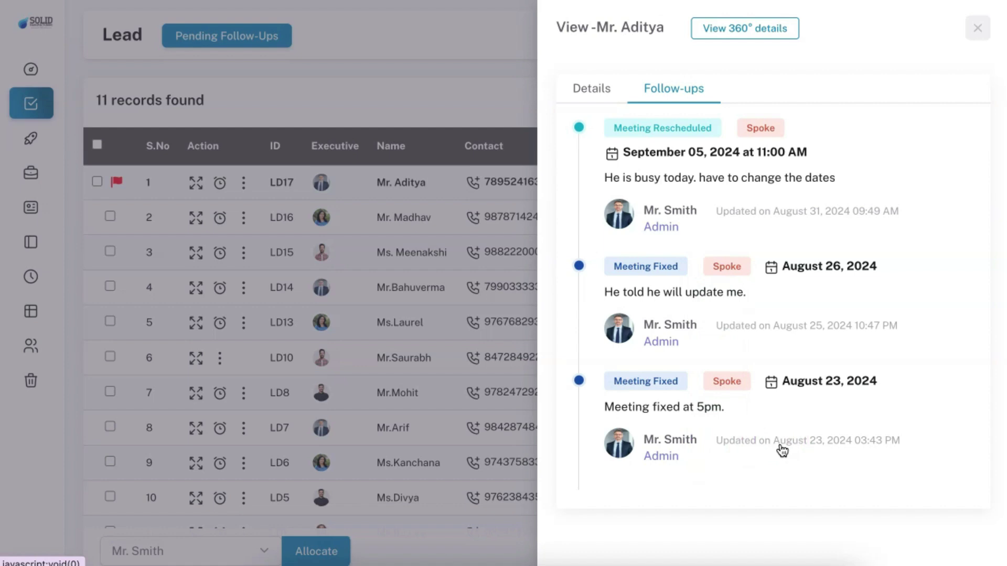
pyautogui.click(752, 201)
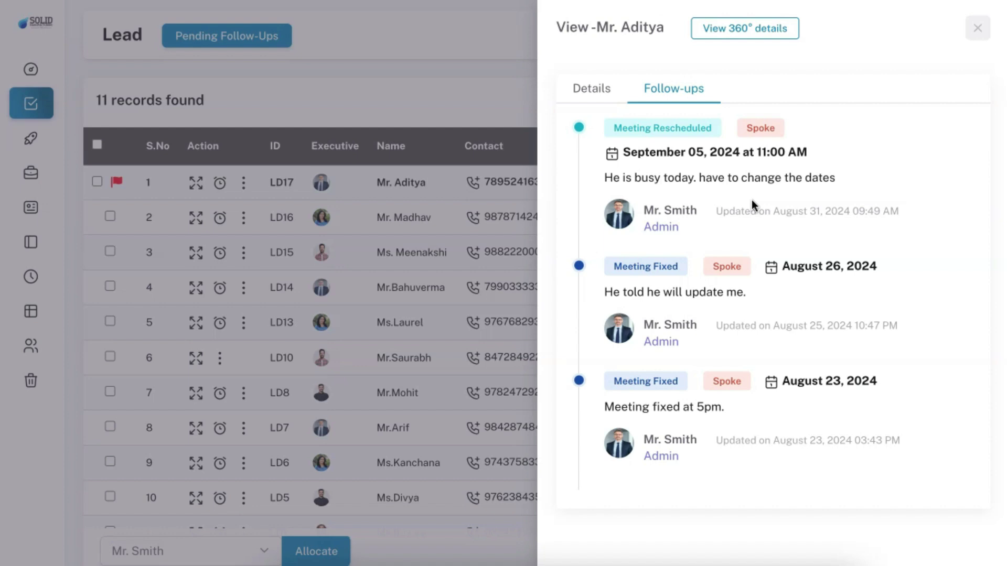
# Review the first lead's detail fields, from its creator down to the follow-up date
pyautogui.click(600, 94)
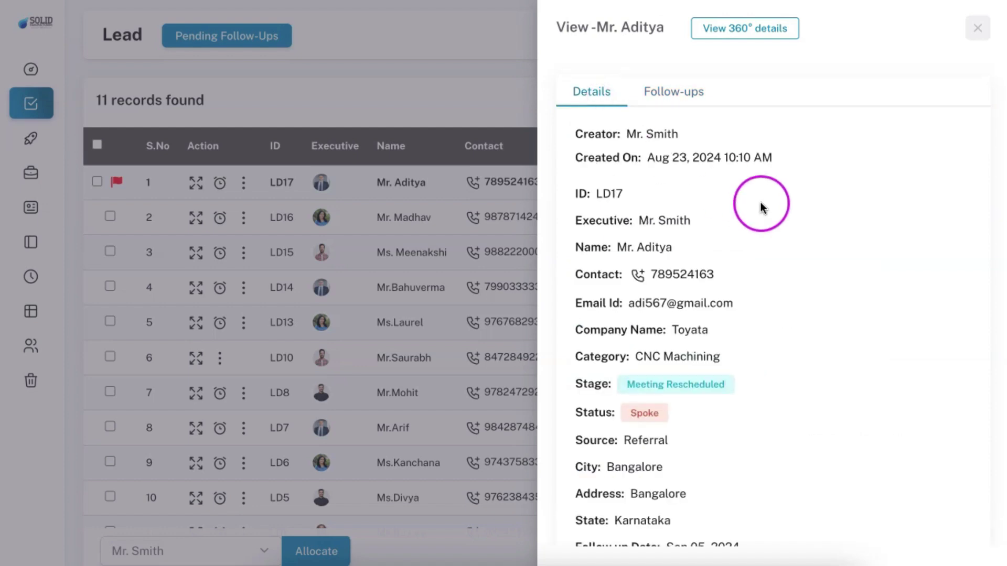
pyautogui.scroll(-2, 763, 202)
pyautogui.scroll(2, 762, 200)
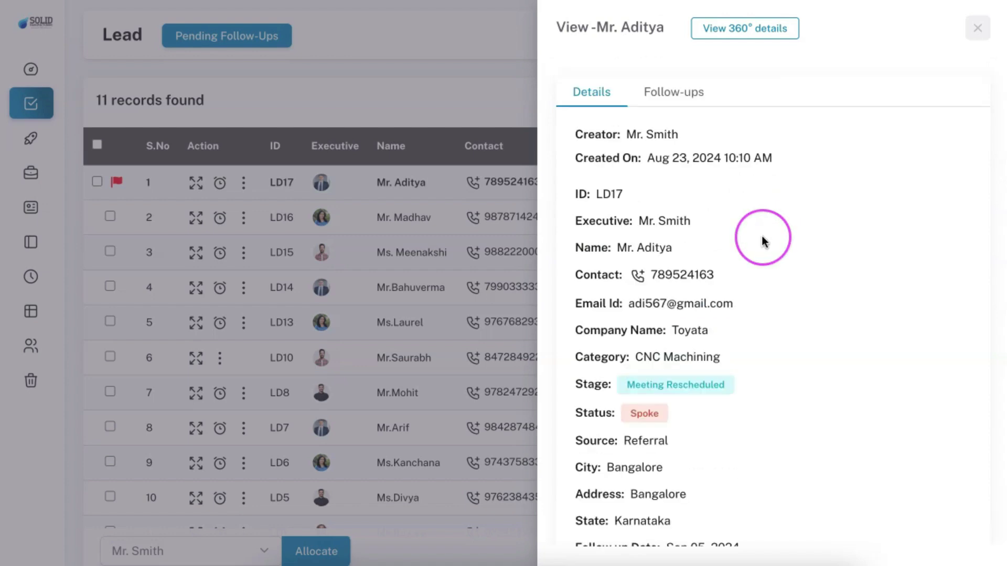
pyautogui.scroll(-2, 761, 235)
pyautogui.scroll(2, 762, 235)
# Examine the lead's 360° details, including its notes, uploads, history and follow-ups
pyautogui.click(759, 40)
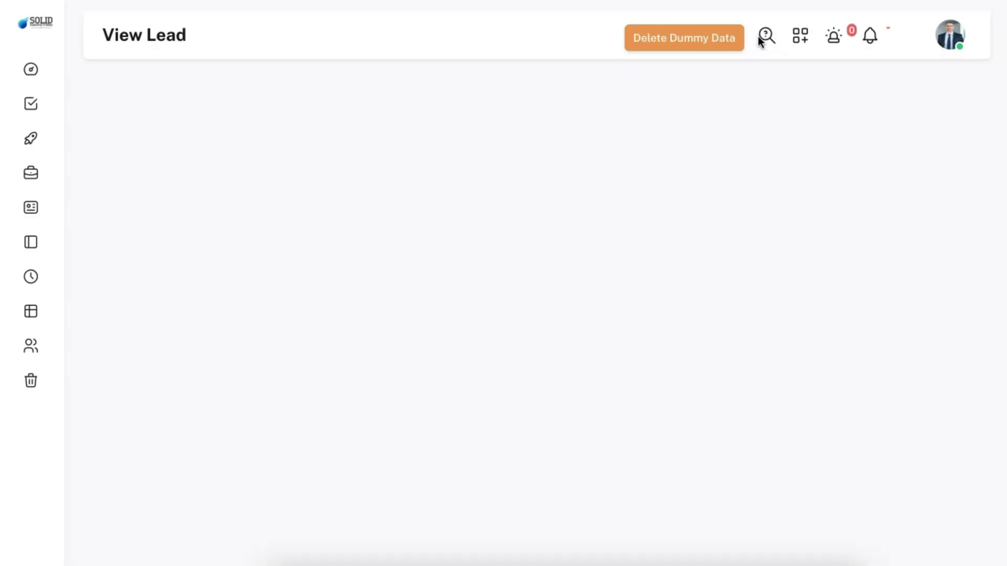
pyautogui.click(433, 342)
pyautogui.scroll(-6, 434, 341)
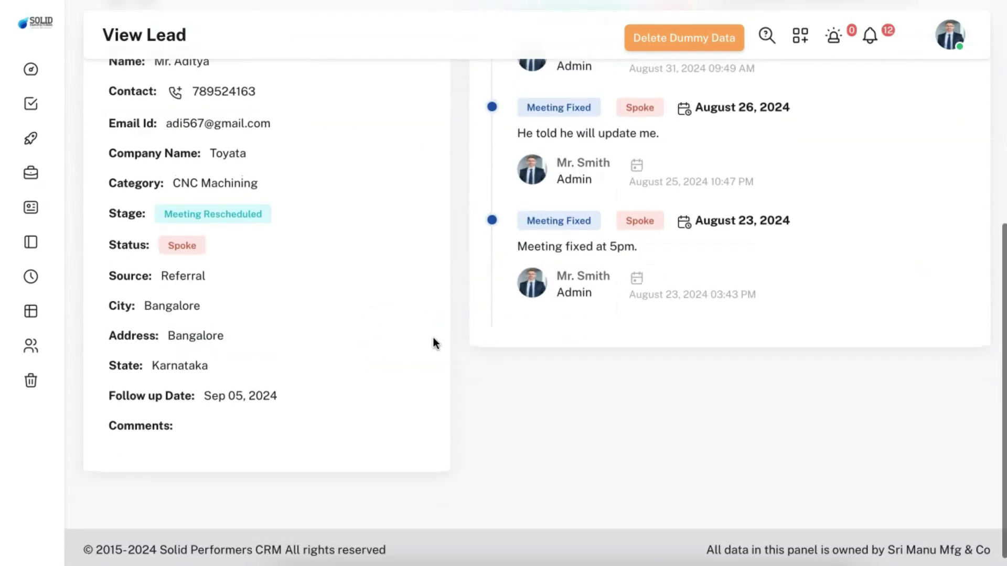
pyautogui.scroll(6, 434, 337)
pyautogui.click(653, 307)
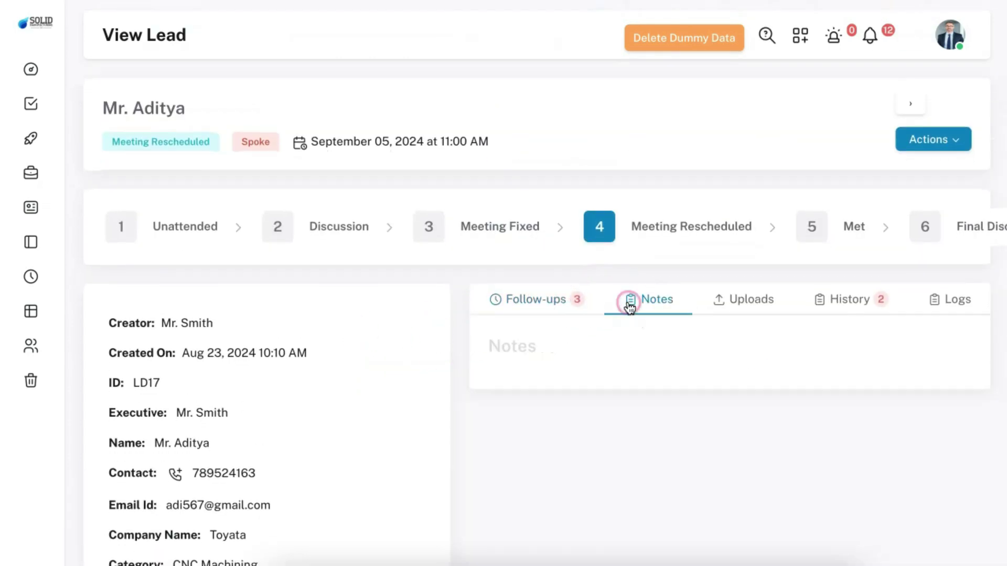
pyautogui.click(719, 307)
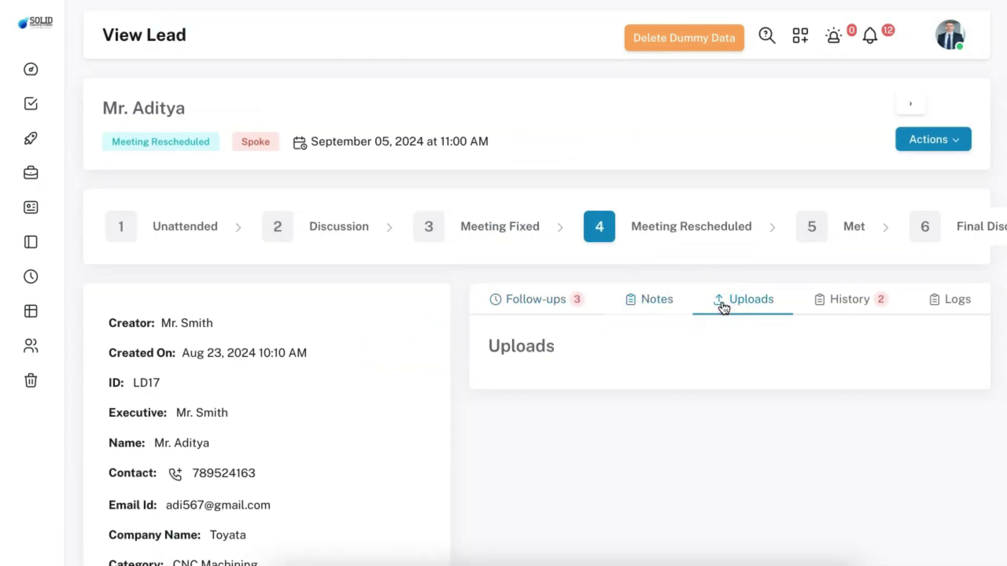
pyautogui.click(819, 304)
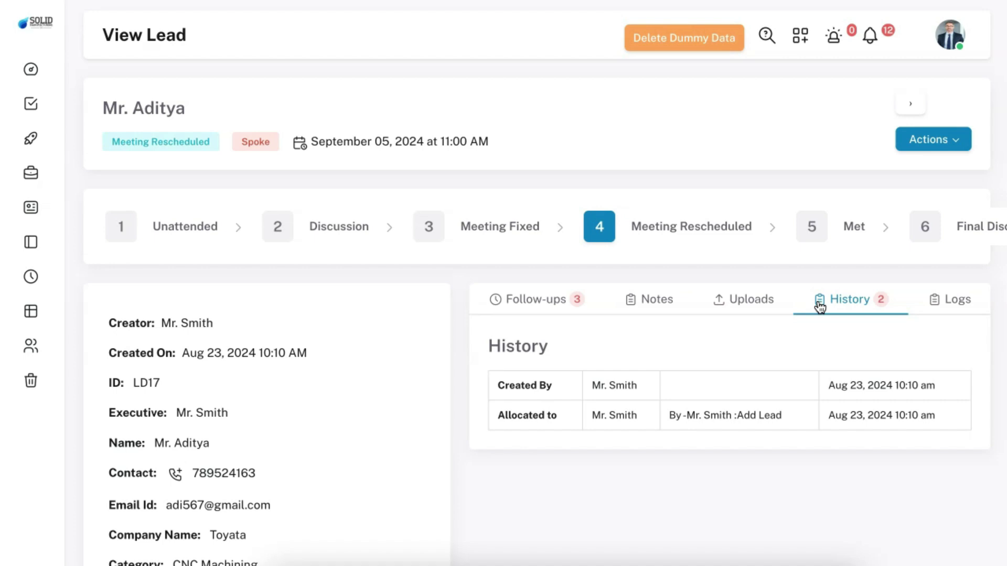
pyautogui.click(574, 300)
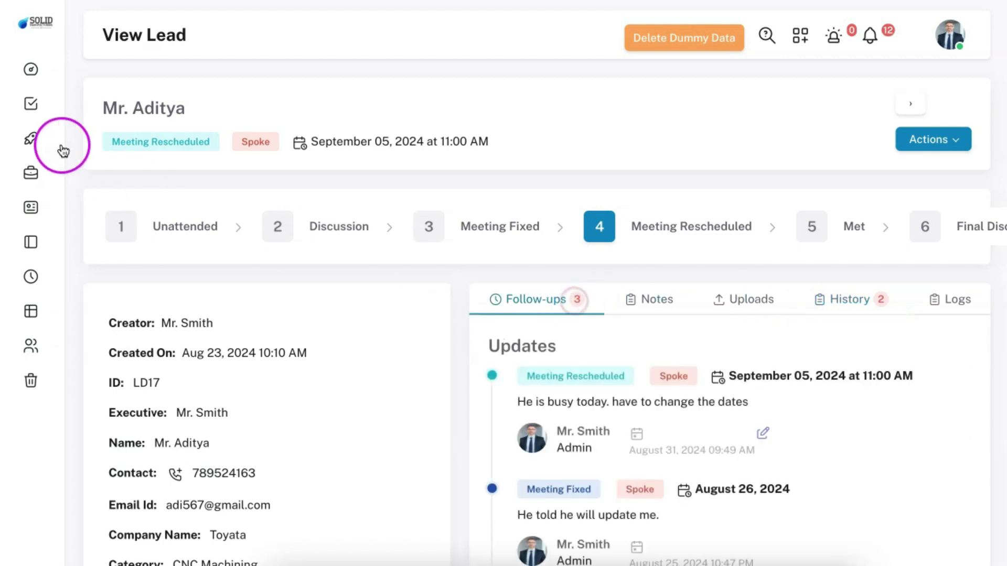
# Return to the lead list and select the second and third leads
pyautogui.click(44, 112)
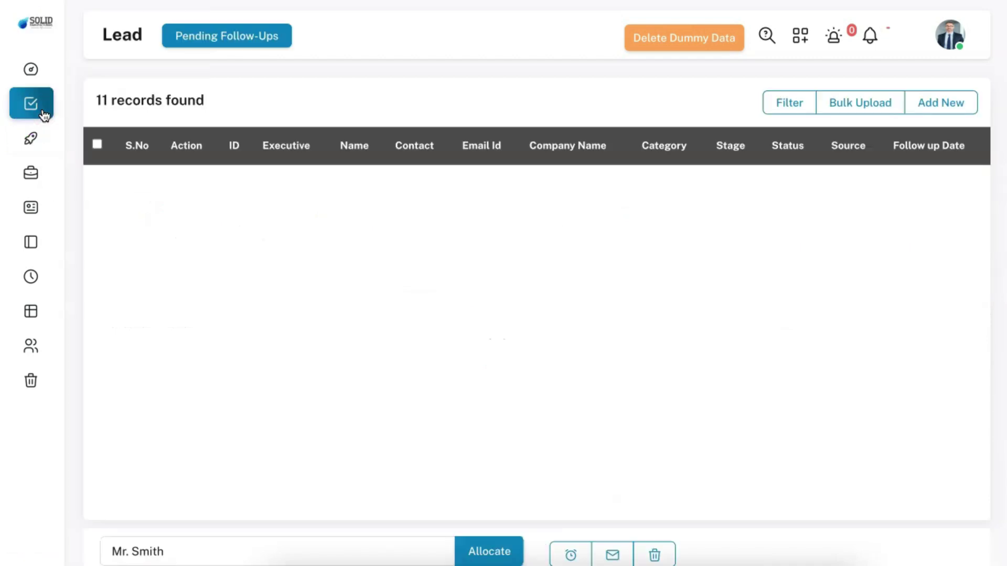
pyautogui.click(109, 216)
pyautogui.click(110, 251)
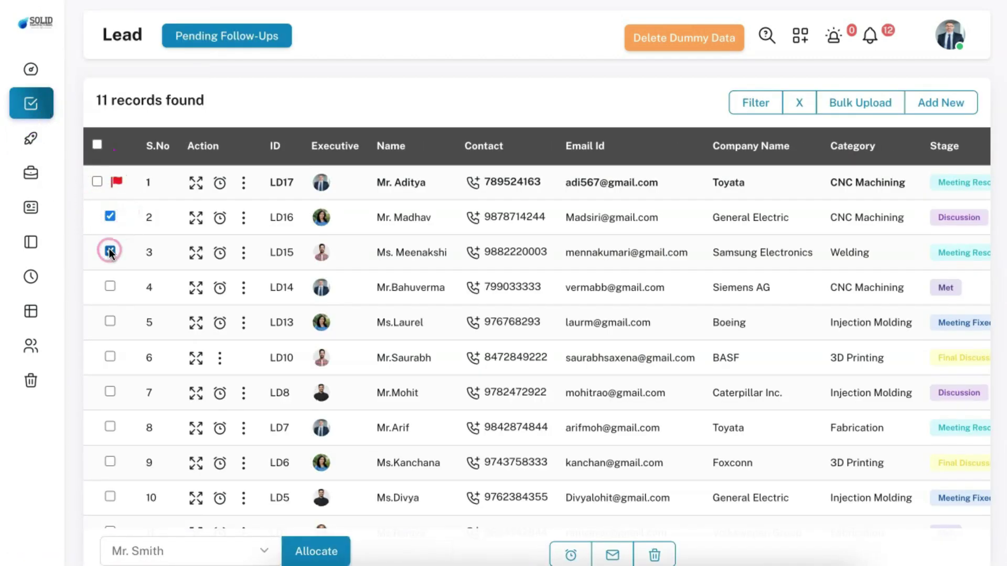
pyautogui.click(767, 102)
pyautogui.click(850, 163)
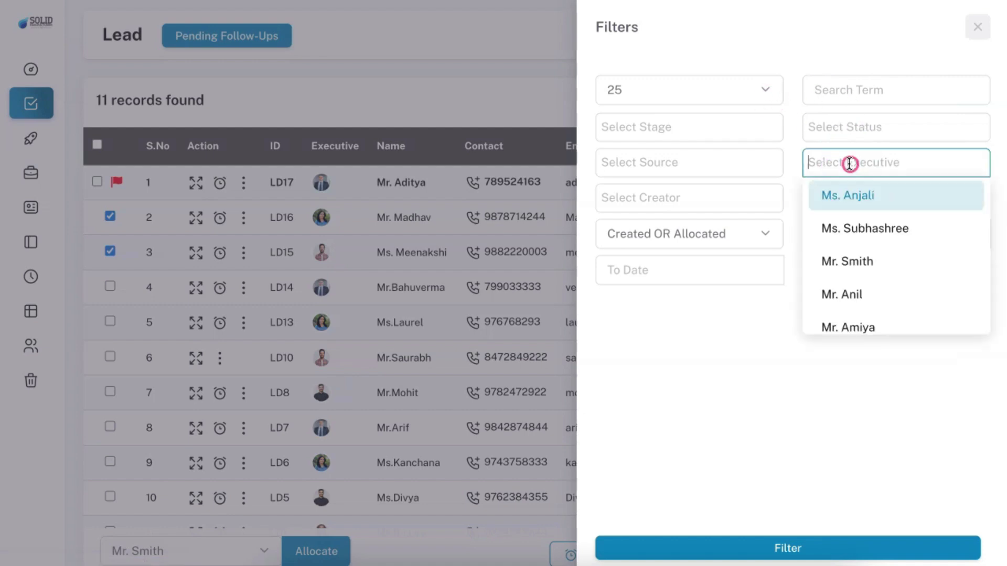
pyautogui.click(855, 230)
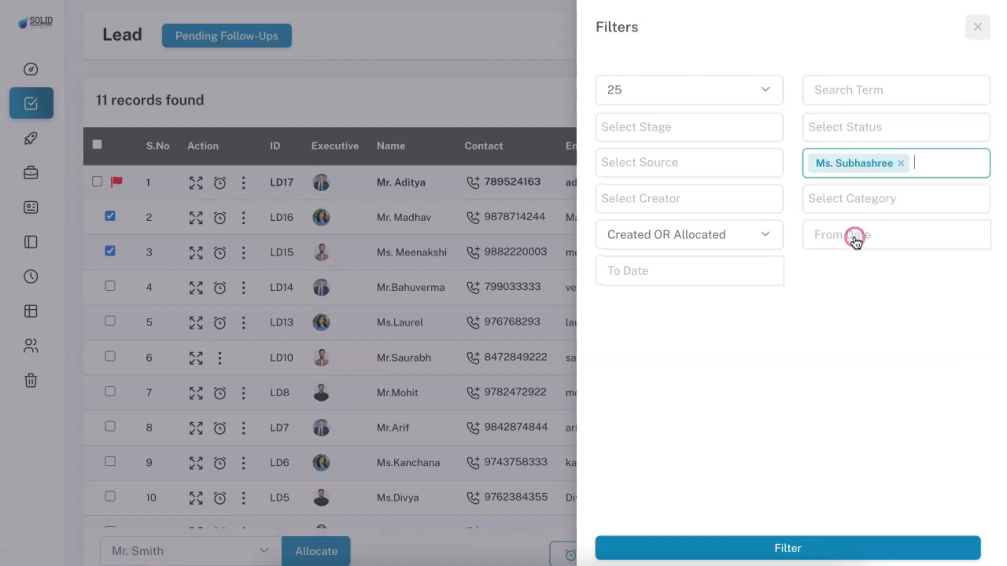
pyautogui.click(442, 117)
# Choose the first listed executive as the person to allocate the selected leads to
pyautogui.click(198, 548)
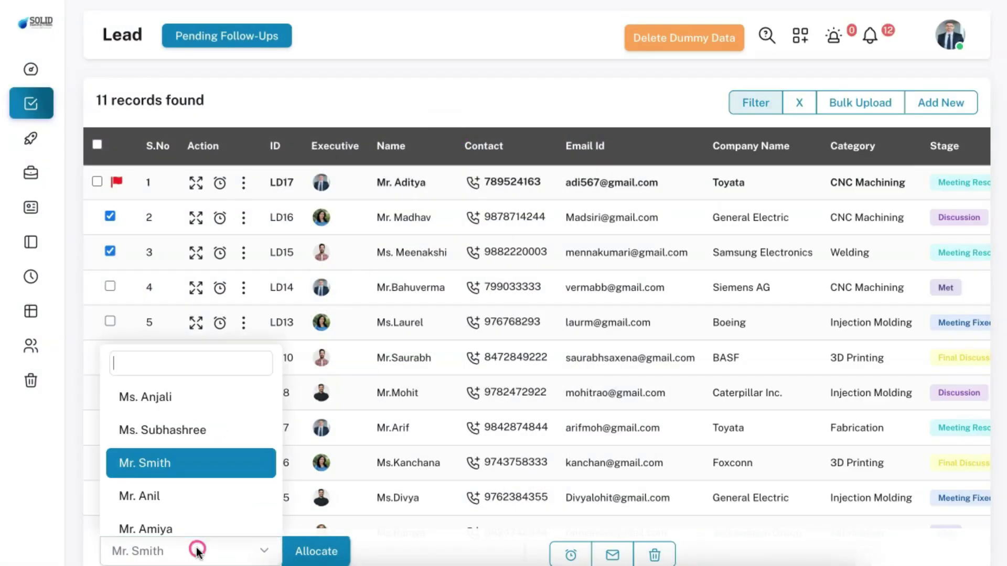
pyautogui.click(199, 404)
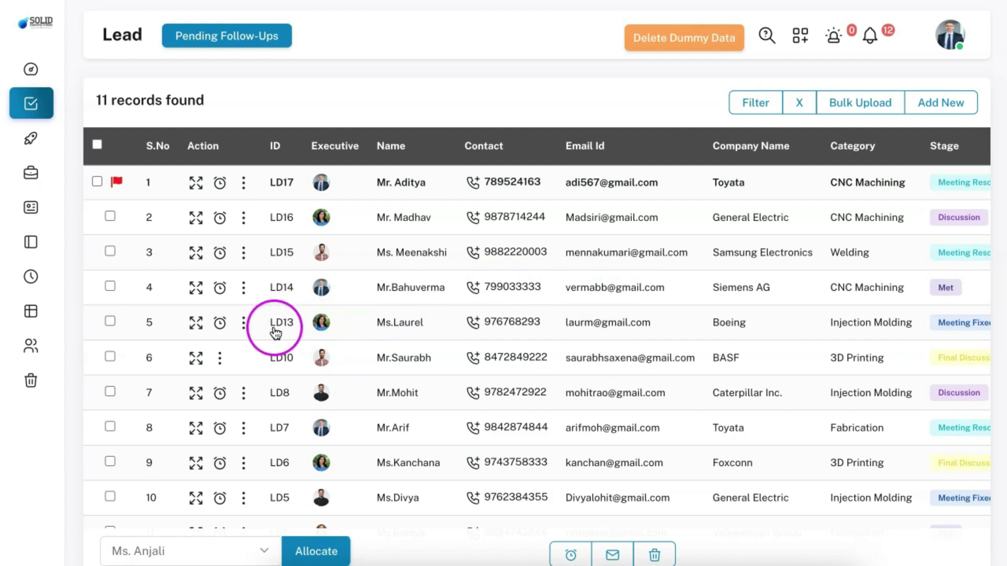
# Start converting the fifth lead to an opportunity and examine the new opportunity form's deal value, probability and expected closure date fields
pyautogui.click(244, 323)
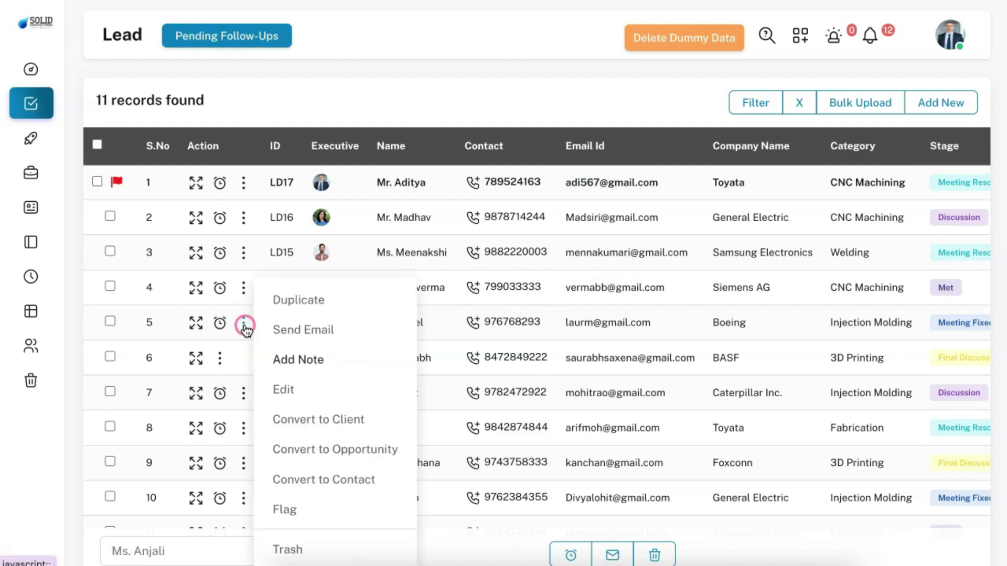
pyautogui.click(324, 450)
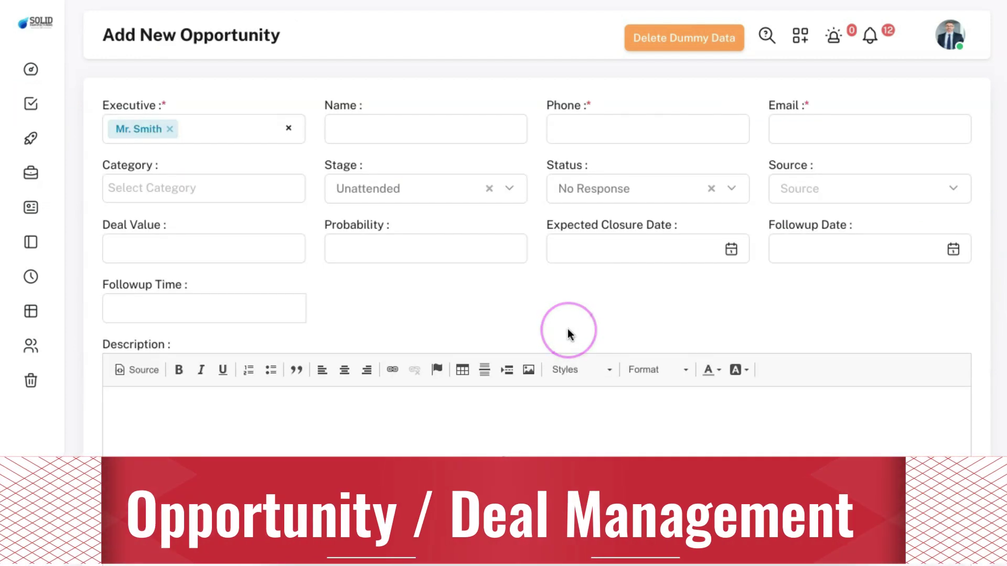
pyautogui.click(208, 253)
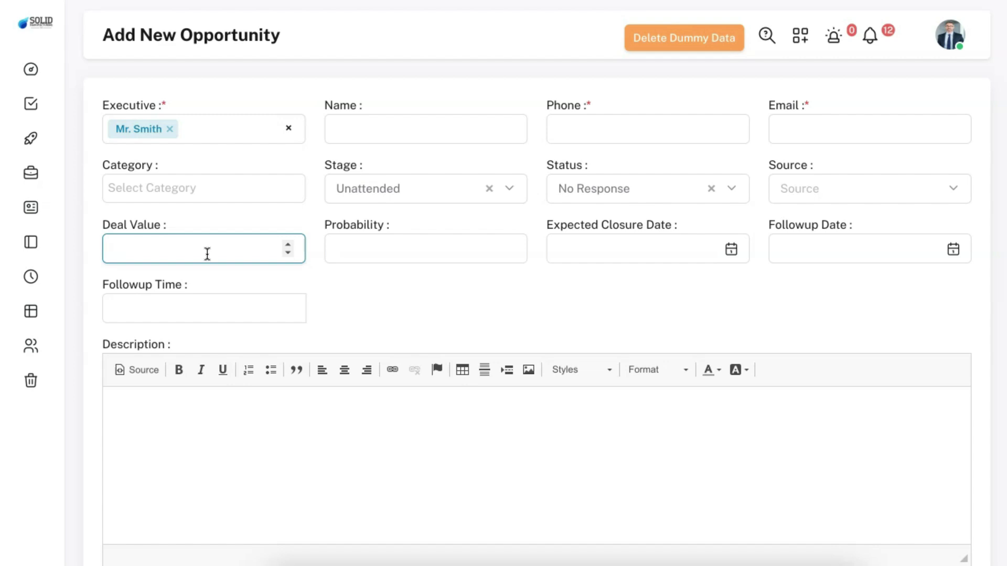
pyautogui.click(345, 253)
pyautogui.click(571, 263)
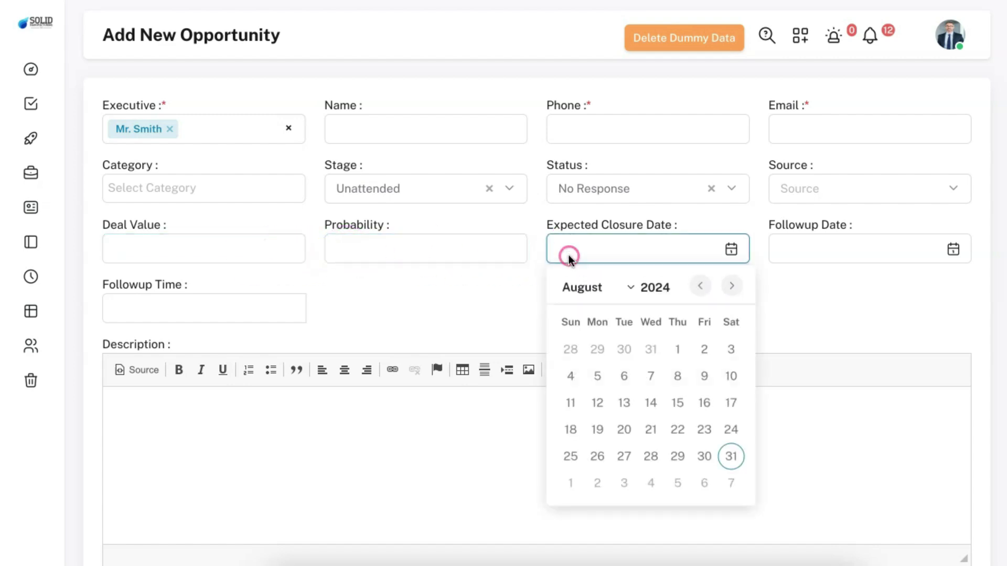
pyautogui.click(443, 310)
pyautogui.click(242, 281)
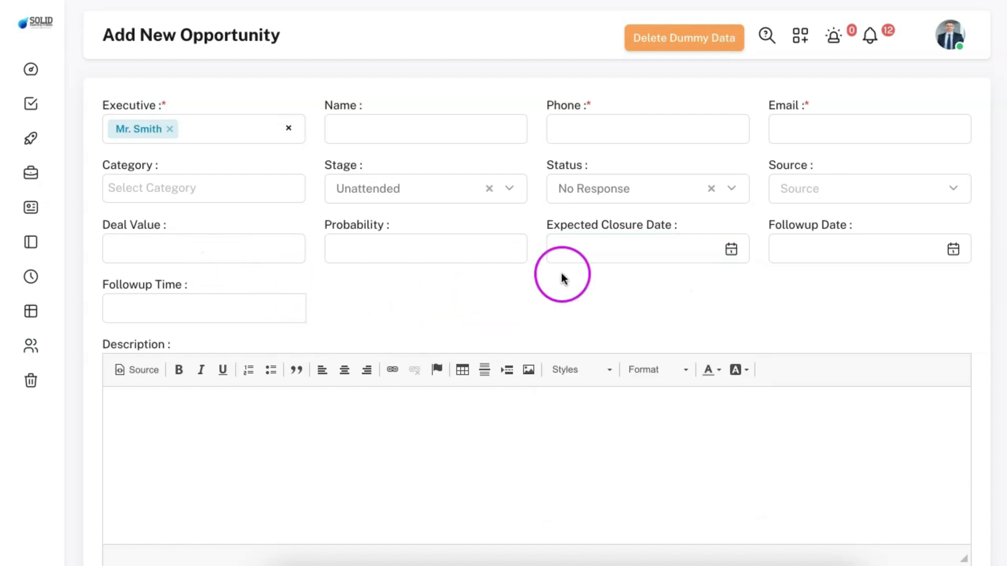
# Open the dashboard and examine the monthly Deal Pipeline chart
pyautogui.moveTo(9, 94)
pyautogui.click(59, 69)
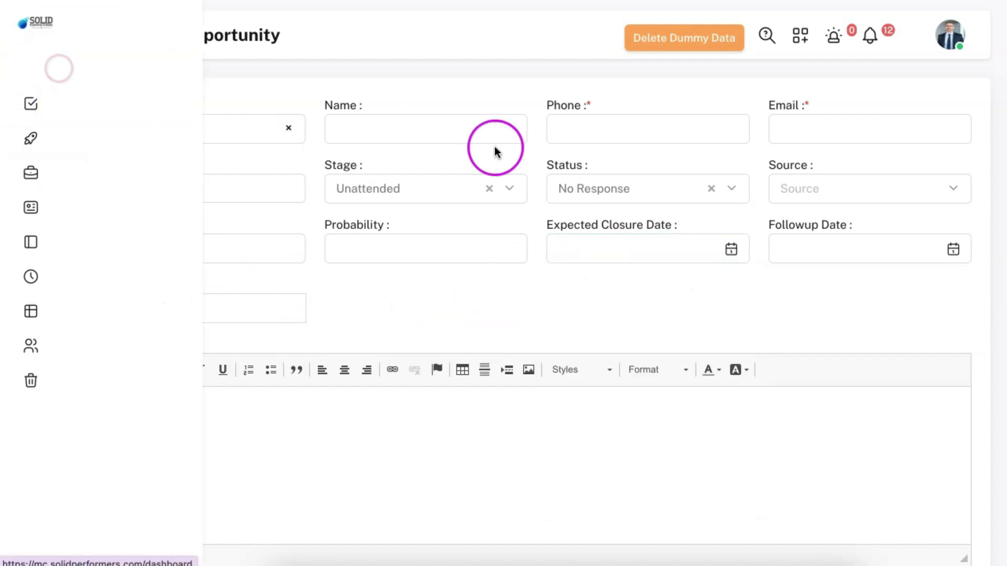
pyautogui.scroll(-6, 718, 331)
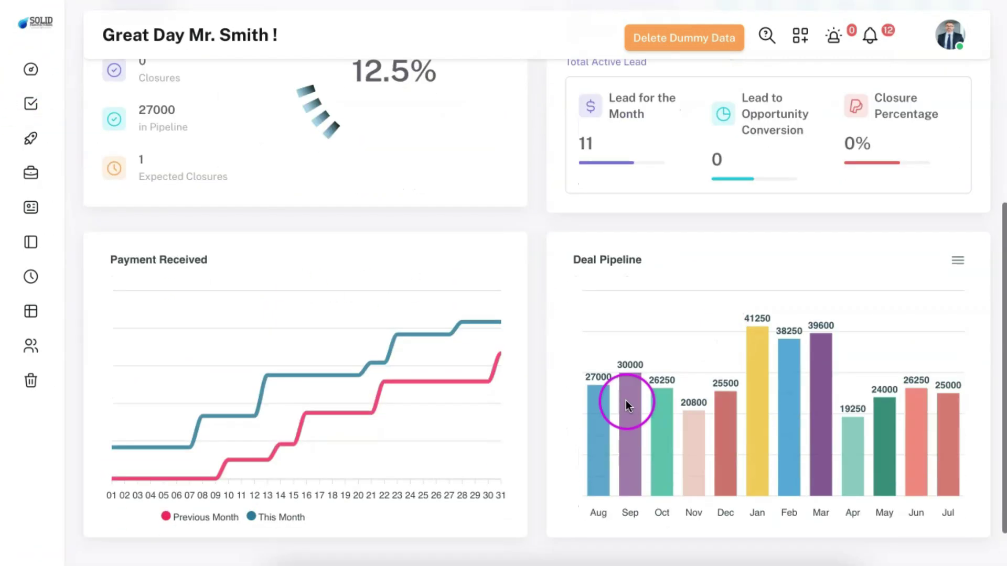
pyautogui.moveTo(942, 406)
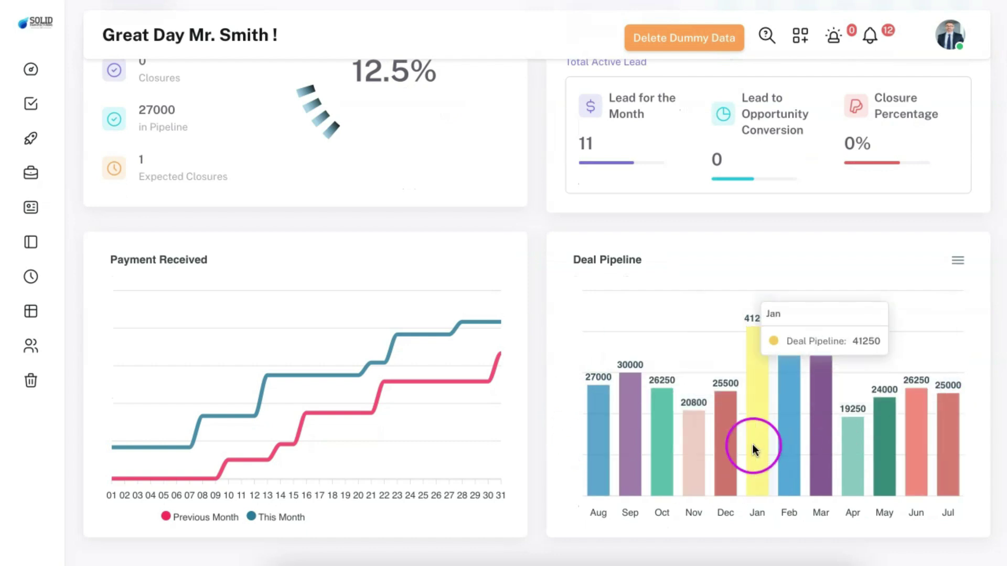
# Open the opportunity list and examine its deal value, probability and expected closure date columns
pyautogui.click(31, 139)
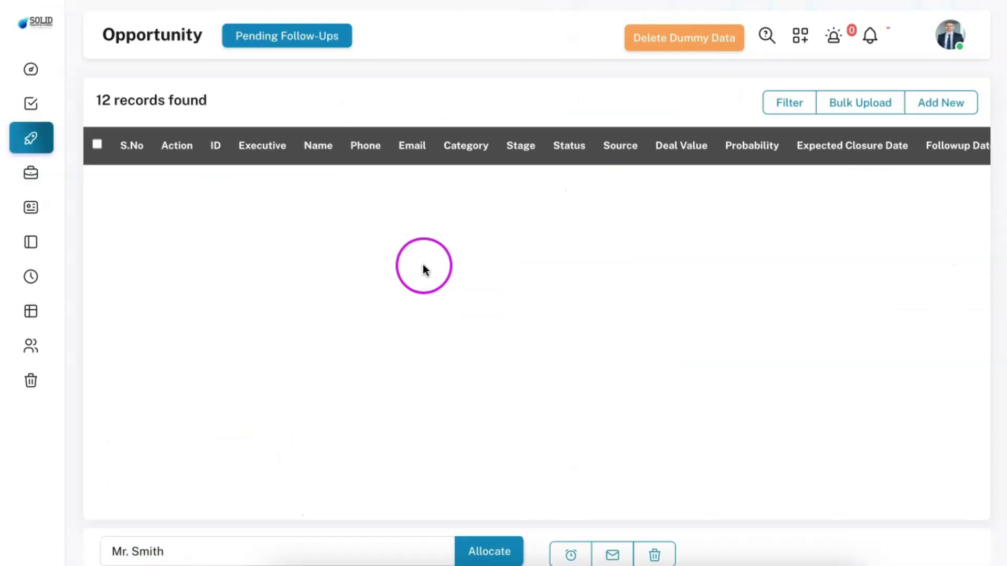
pyautogui.hscroll(8, 738, 297)
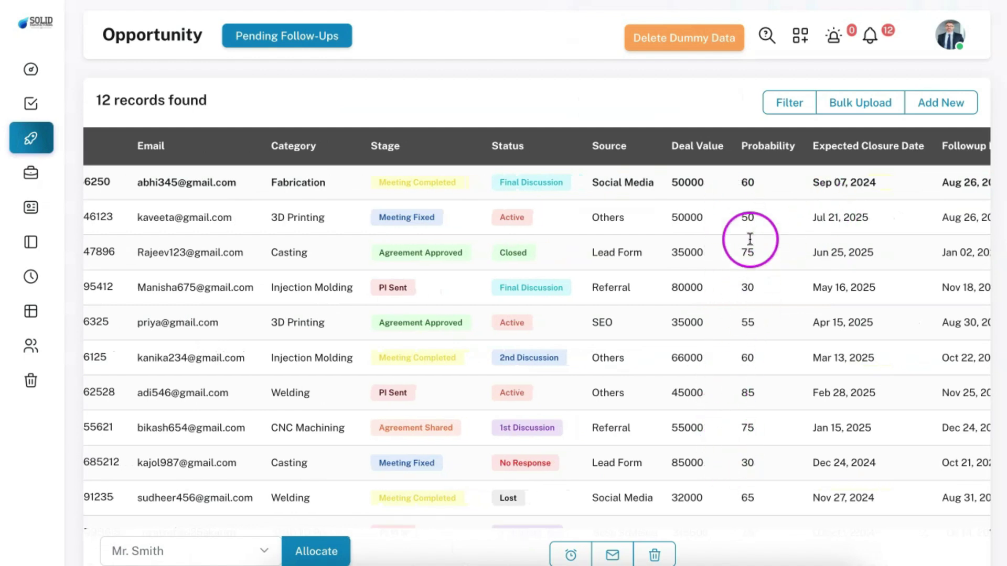
pyautogui.hscroll(-8, 743, 327)
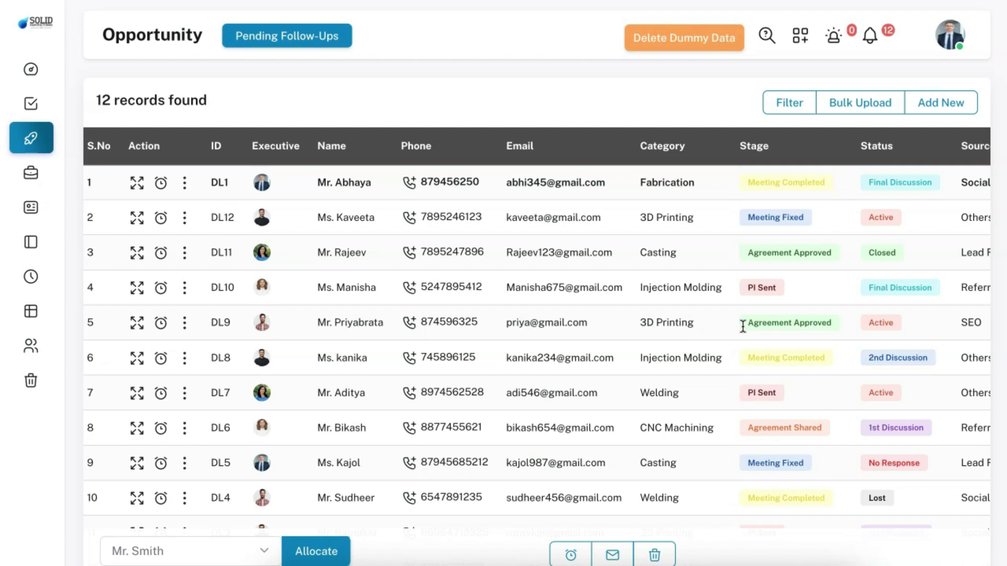
# Edit the first opportunity to add the sales executive and marketing head listed above the current executive, and save it
pyautogui.click(234, 137)
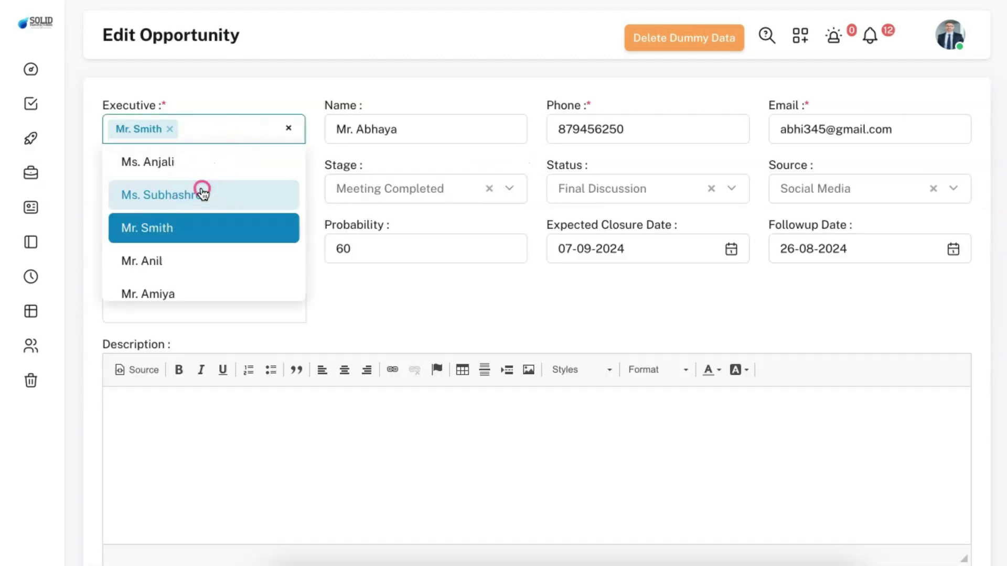
pyautogui.click(201, 194)
pyautogui.click(180, 160)
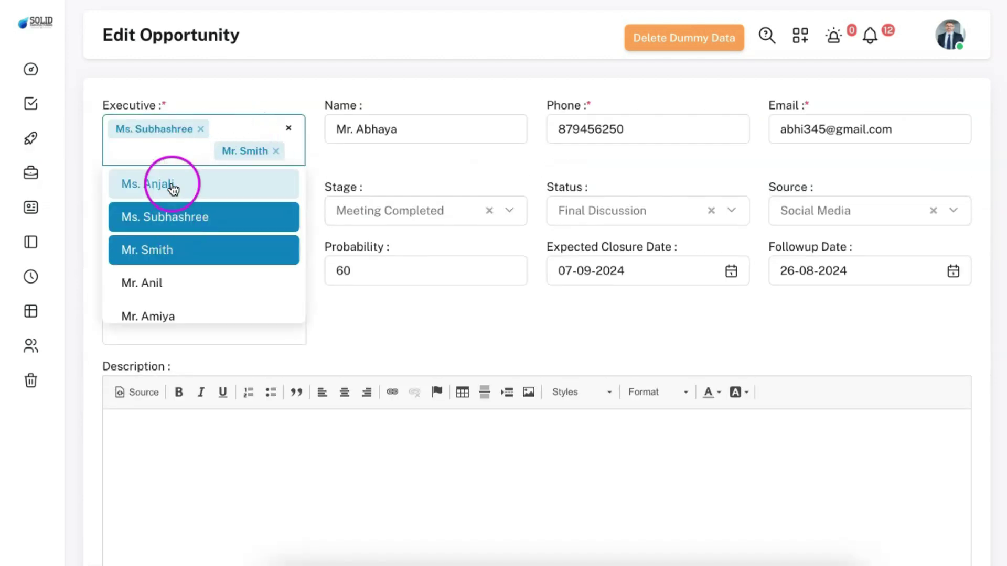
pyautogui.click(175, 184)
pyautogui.scroll(-4, 341, 220)
pyautogui.click(919, 436)
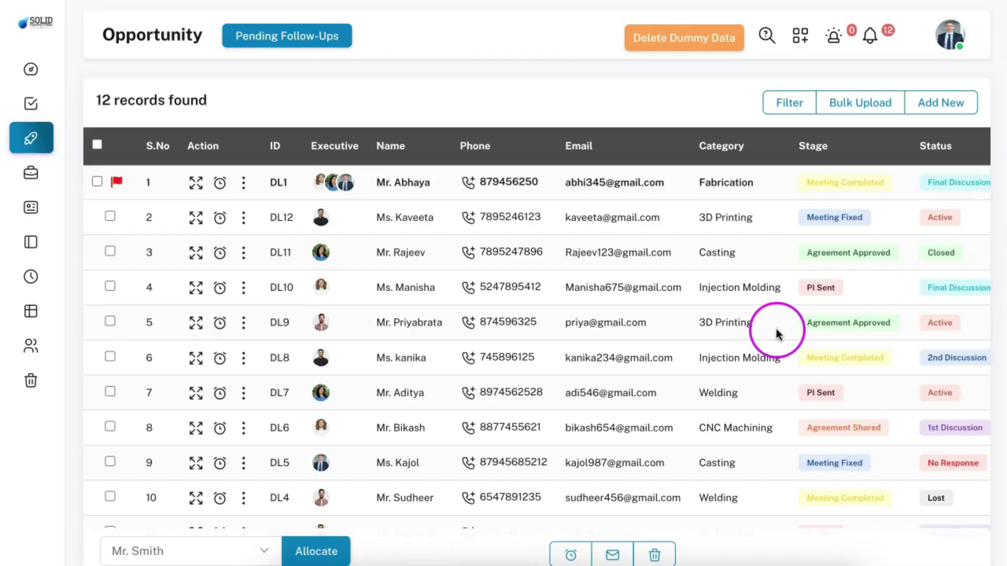
# Examine the first opportunity's 360° details and return to the opportunity list
pyautogui.moveTo(348, 194)
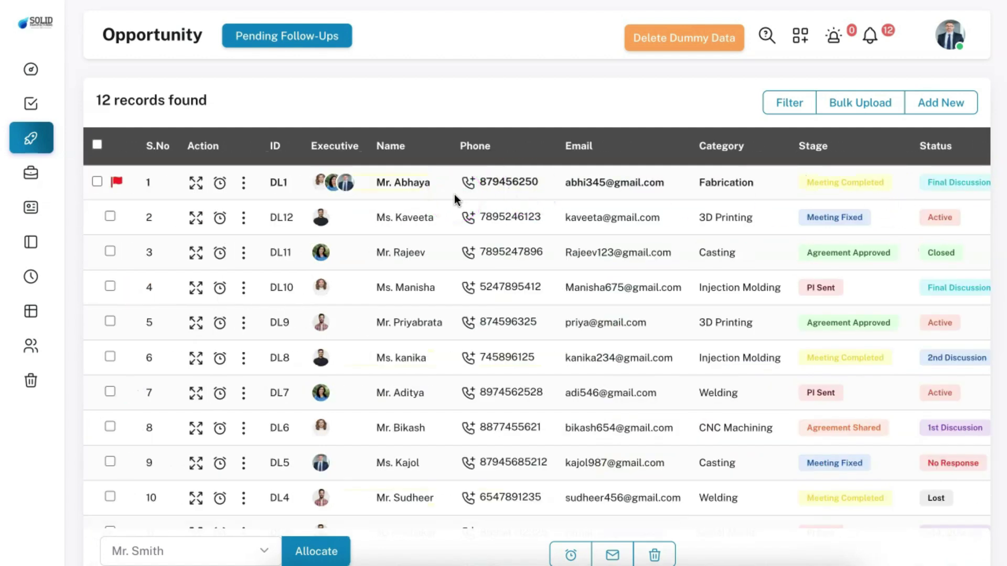
pyautogui.click(197, 185)
pyautogui.click(653, 99)
pyautogui.click(458, 92)
pyautogui.moveTo(57, 103)
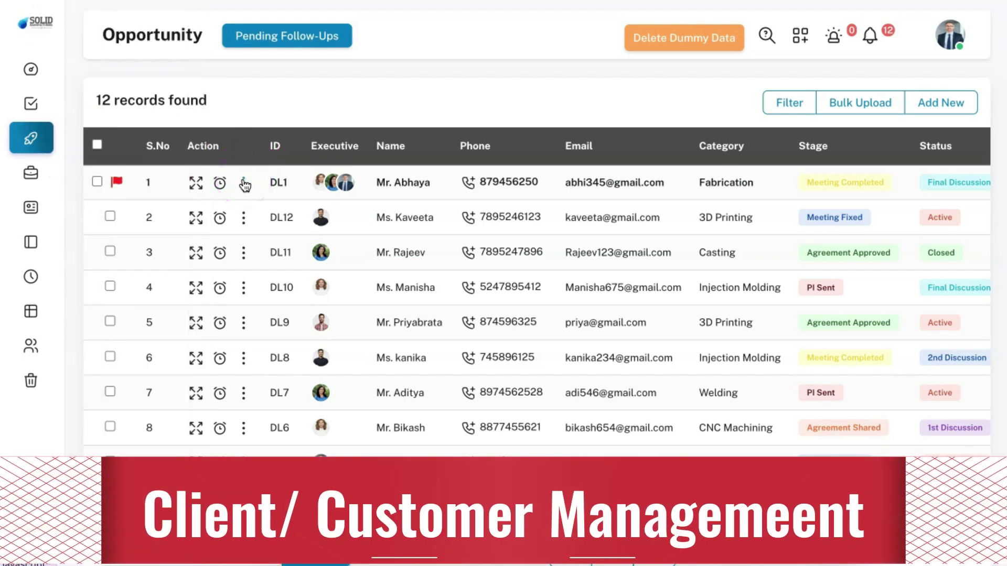
# Start converting the first opportunity to a client and set the due date to 29-08-2024
pyautogui.click(244, 184)
pyautogui.click(324, 327)
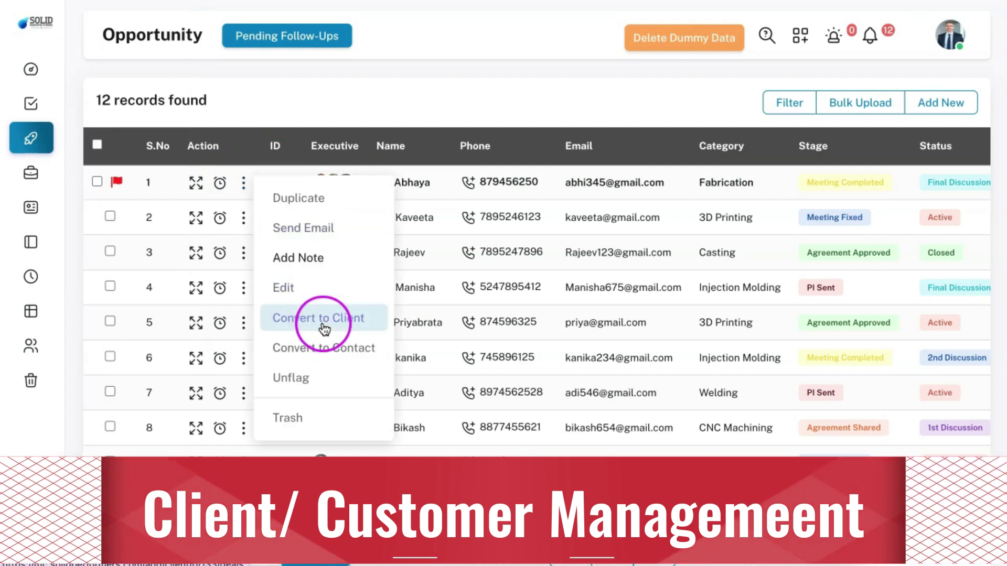
pyautogui.click(353, 104)
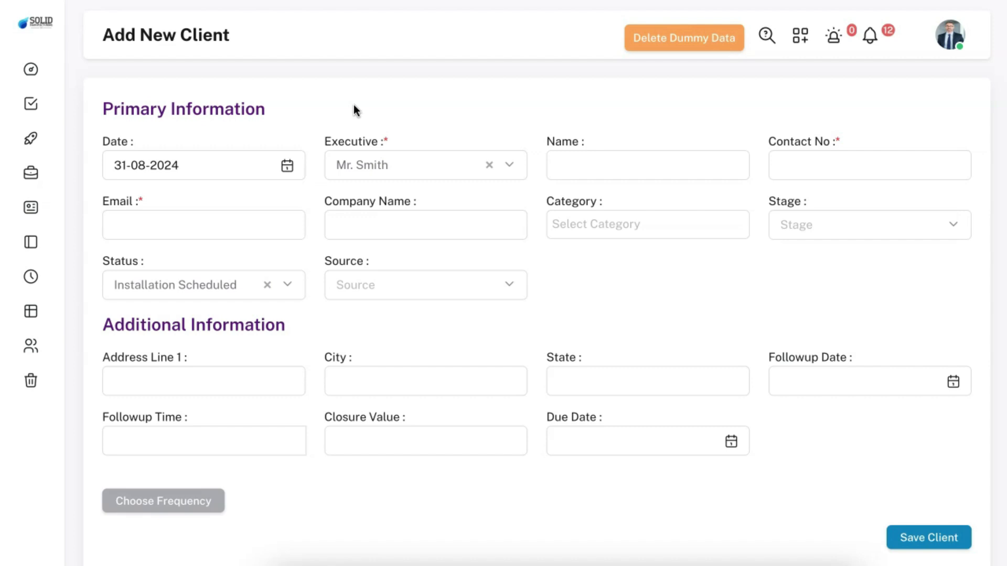
pyautogui.click(600, 442)
pyautogui.click(677, 376)
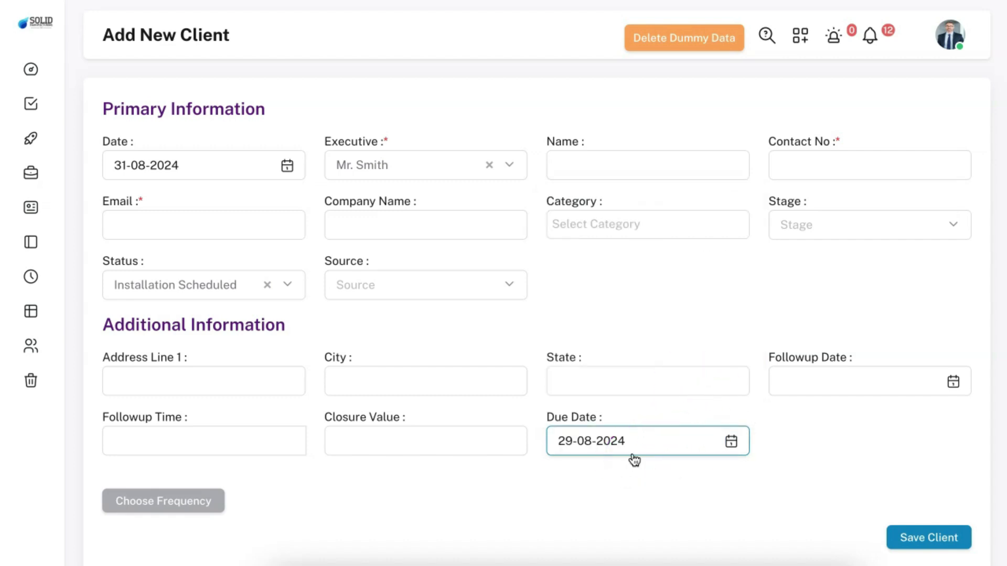
# Open the client list and examine its Due Date and Due In columns and the date-type filter options
pyautogui.click(81, 181)
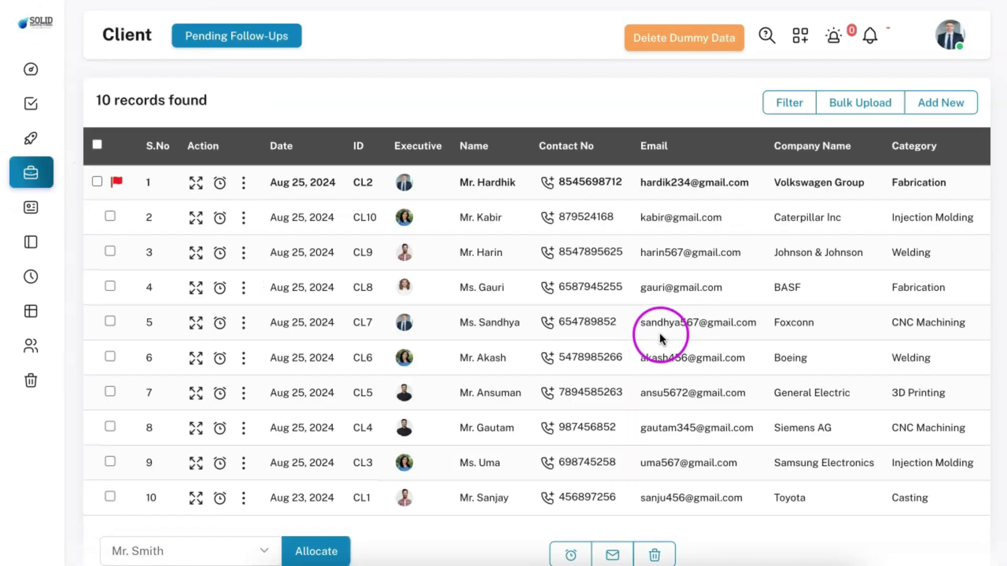
pyautogui.hscroll(10, 660, 333)
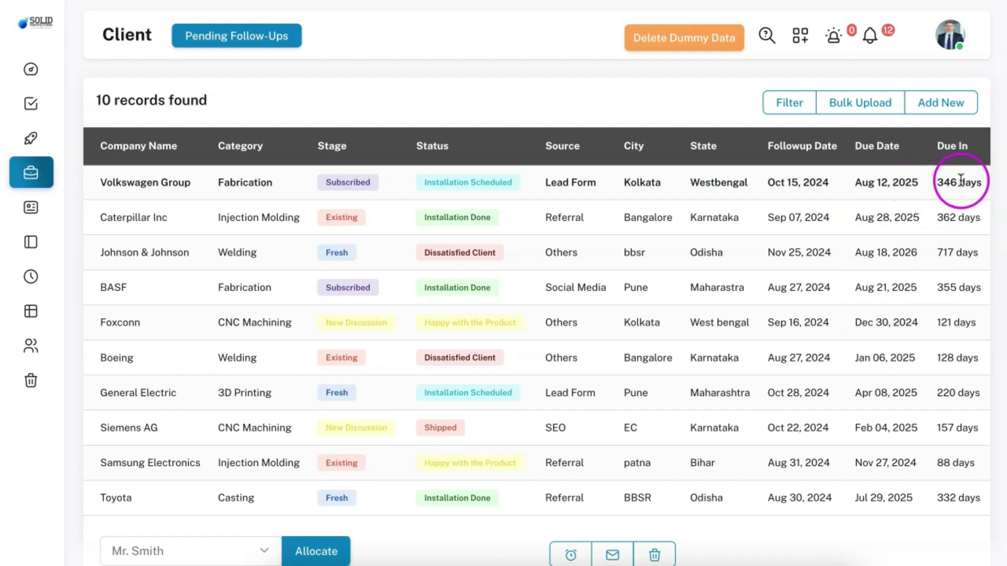
pyautogui.click(793, 102)
pyautogui.click(840, 198)
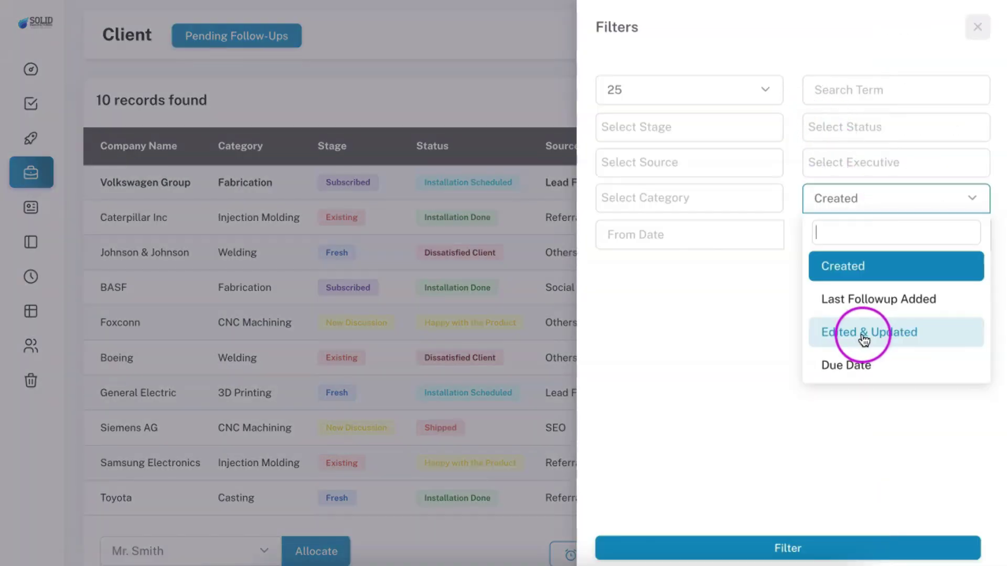
pyautogui.click(759, 323)
# Set the client filter to stages Subscribed and New Discussion, status Inactive and the signed-in executive, and close it without applying
pyautogui.click(693, 129)
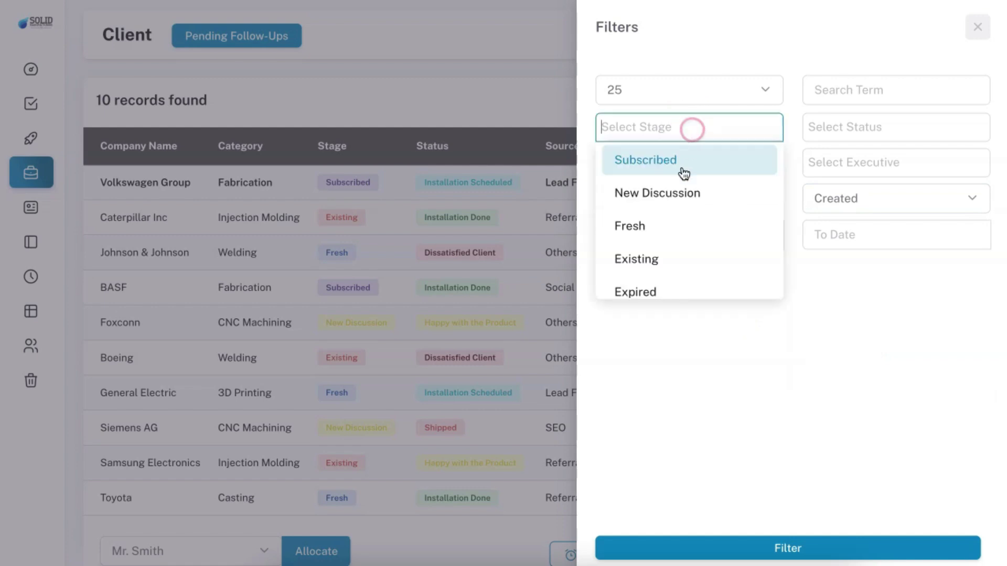
pyautogui.click(680, 192)
pyautogui.click(722, 132)
pyautogui.click(702, 175)
pyautogui.click(855, 128)
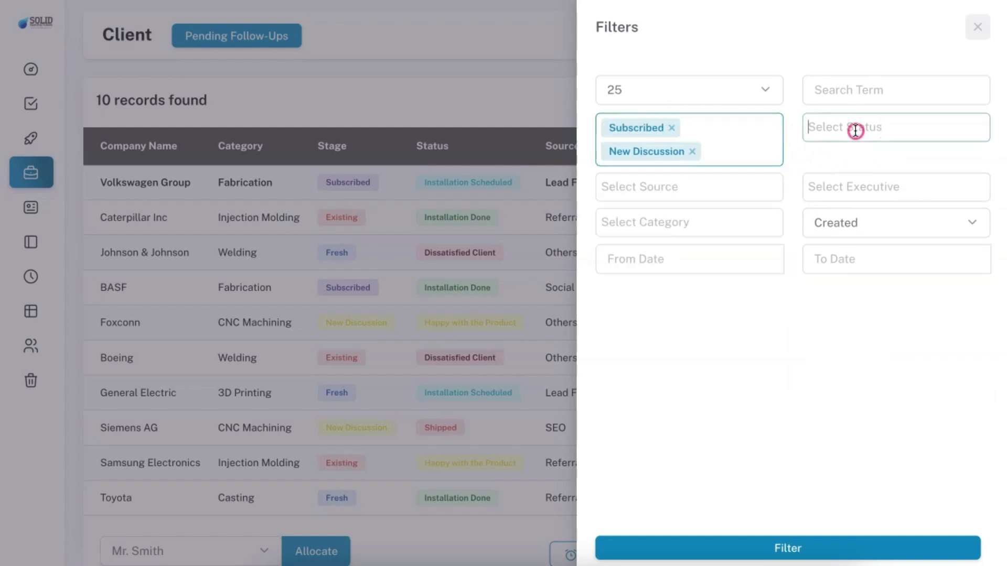
pyautogui.click(855, 200)
pyautogui.click(869, 192)
pyautogui.click(844, 283)
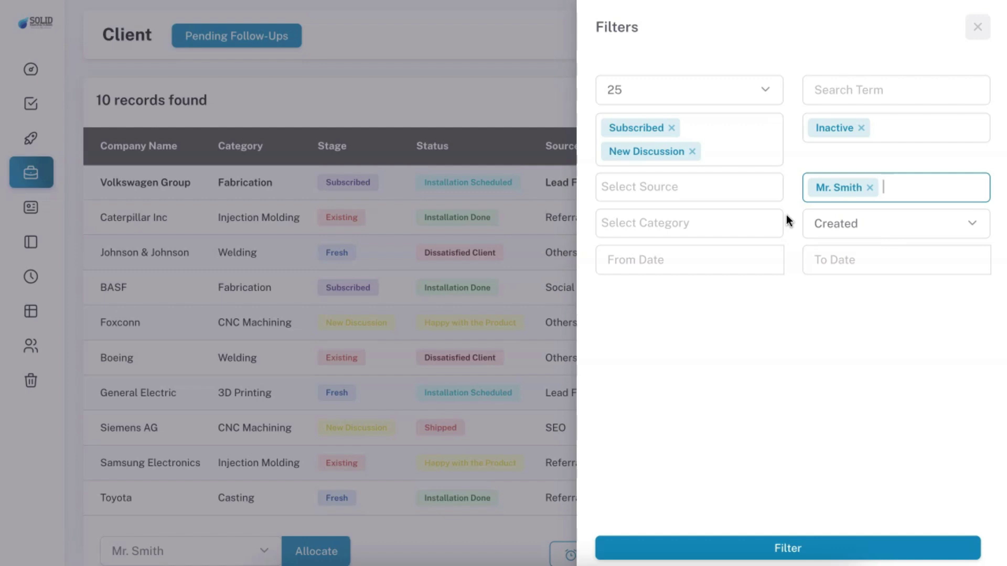
pyautogui.click(272, 229)
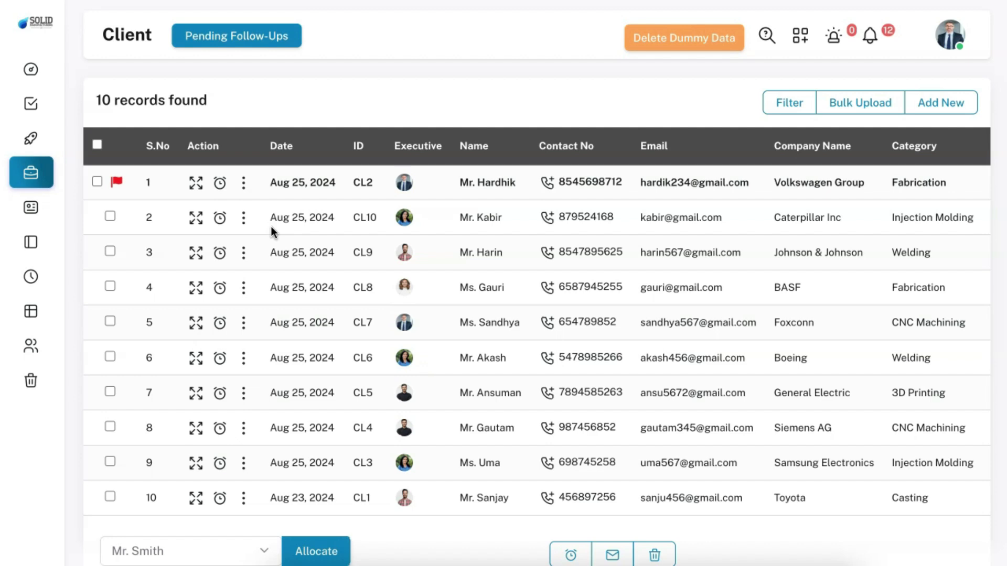
# Start creating a contact from the first client, examine the prefilled contact form and return to the client list
pyautogui.click(244, 184)
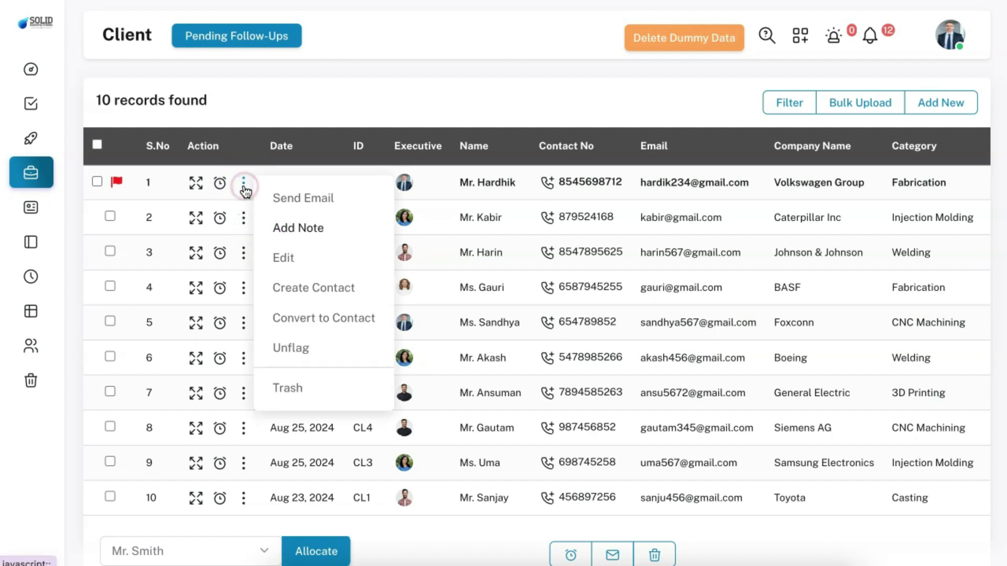
pyautogui.click(313, 287)
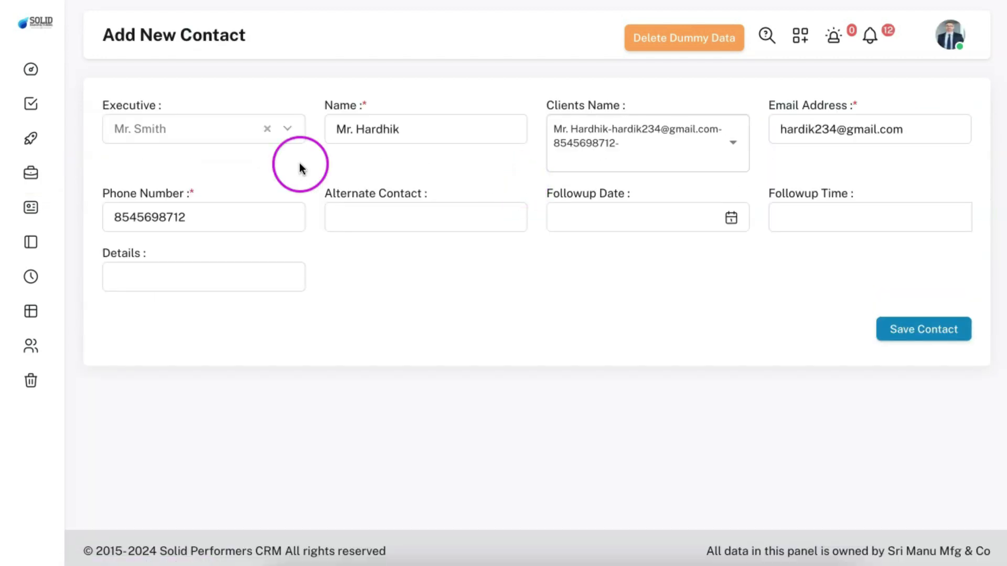
pyautogui.click(47, 176)
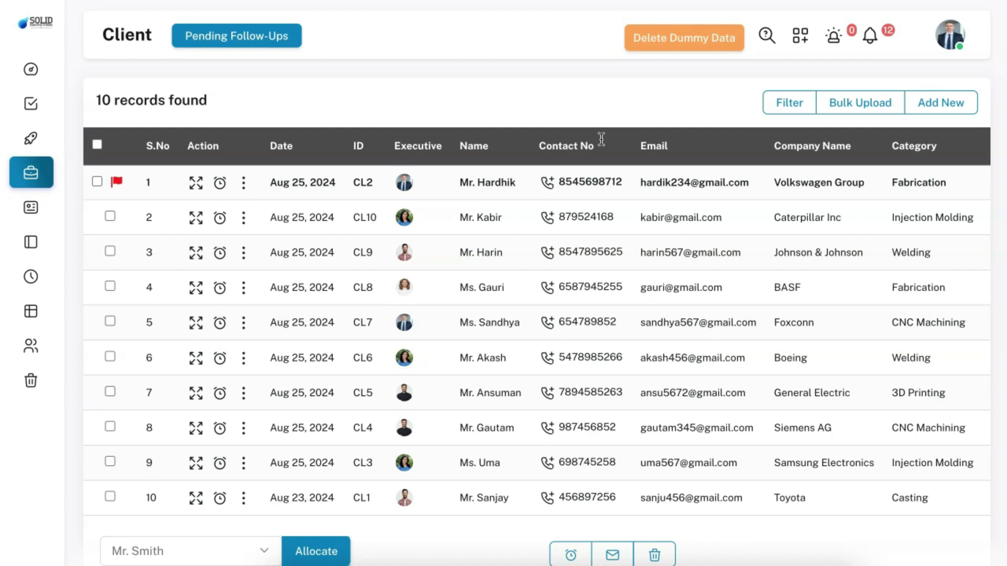
# Open the Finance income records and examine their amounts, clients and approval statuses
pyautogui.click(131, 244)
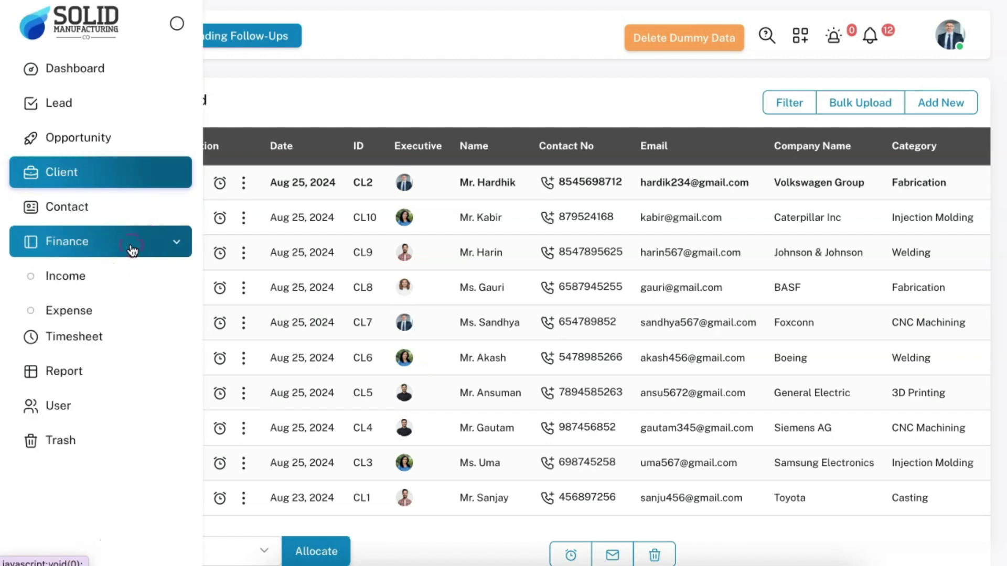
pyautogui.click(108, 267)
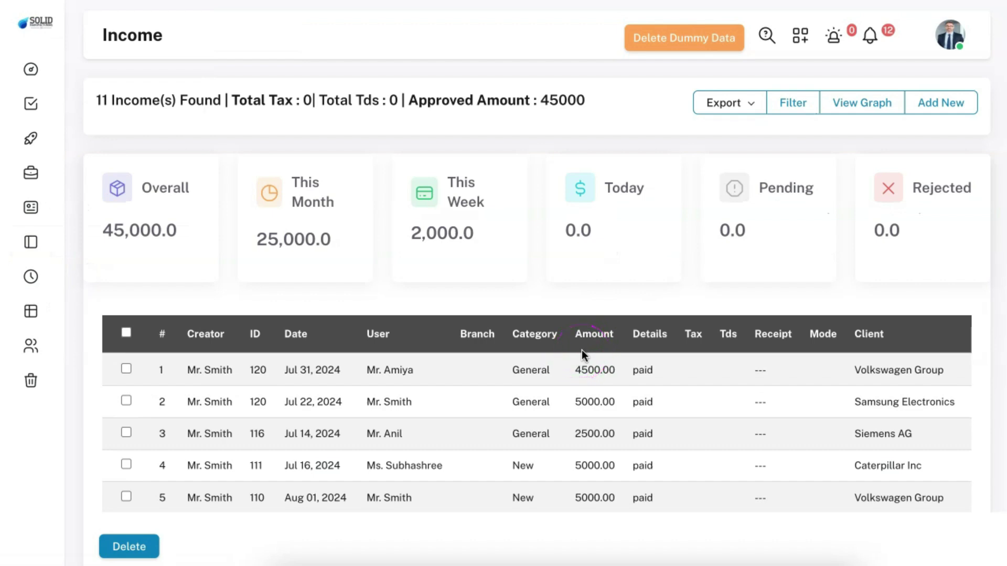
pyautogui.scroll(-1, 624, 357)
pyautogui.hscroll(5, 637, 360)
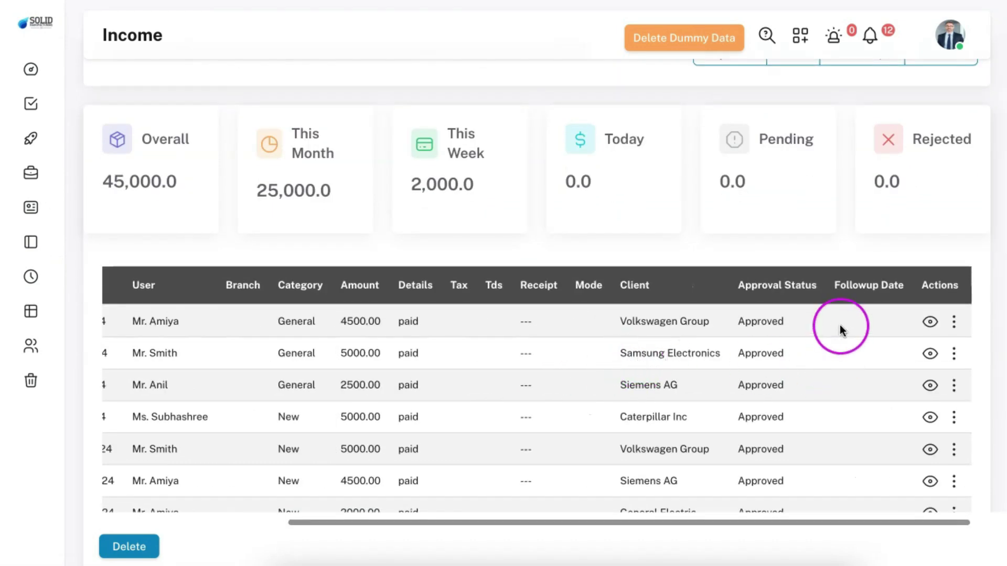
# Show the account options and switch the signed-in account's status toggle on
pyautogui.moveTo(78, 284)
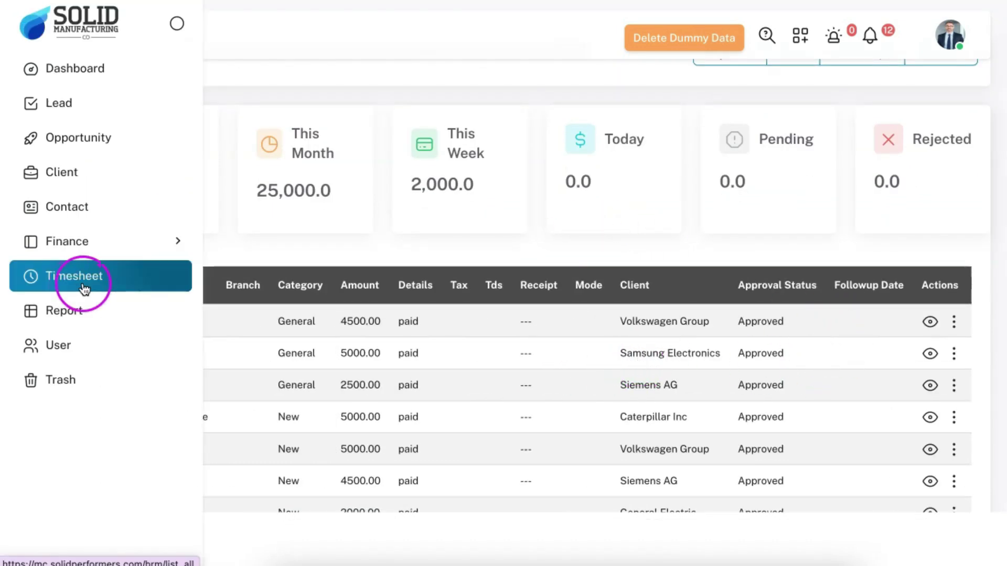
pyautogui.click(950, 30)
pyautogui.click(948, 97)
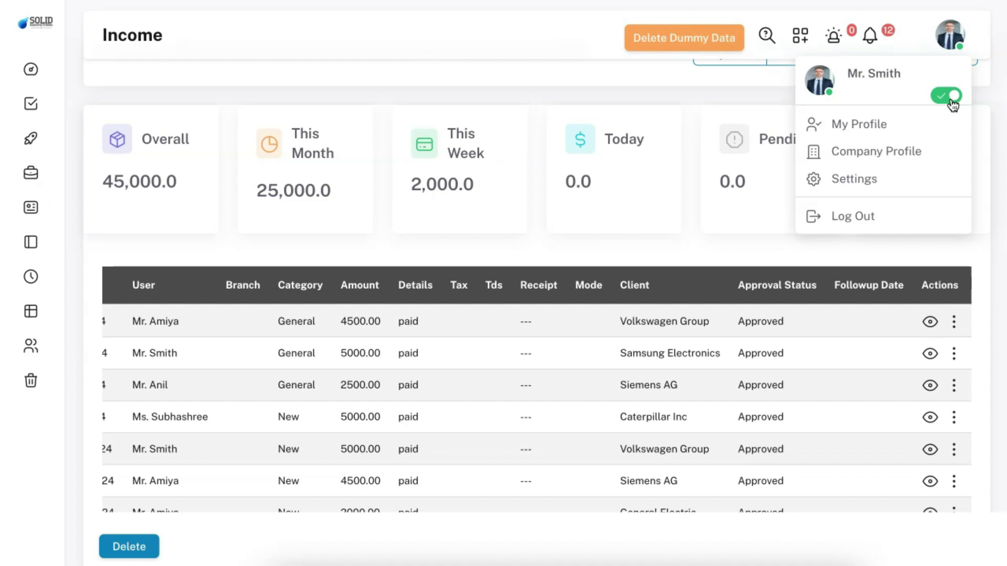
# Open the Reports page and examine the available lead, opportunity, client, contact, communication and user reports
pyautogui.click(90, 303)
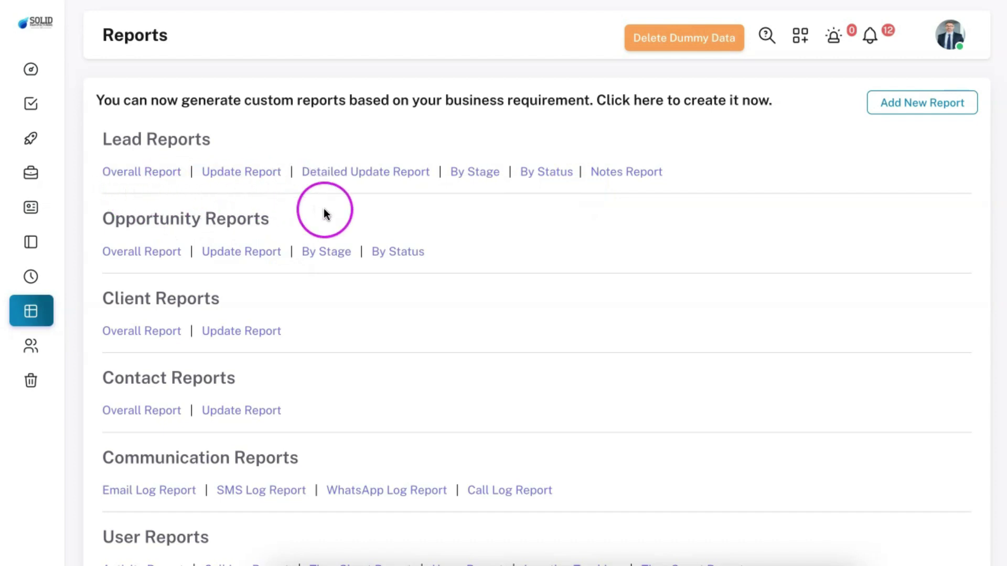
pyautogui.scroll(-3, 321, 213)
pyautogui.scroll(3, 322, 213)
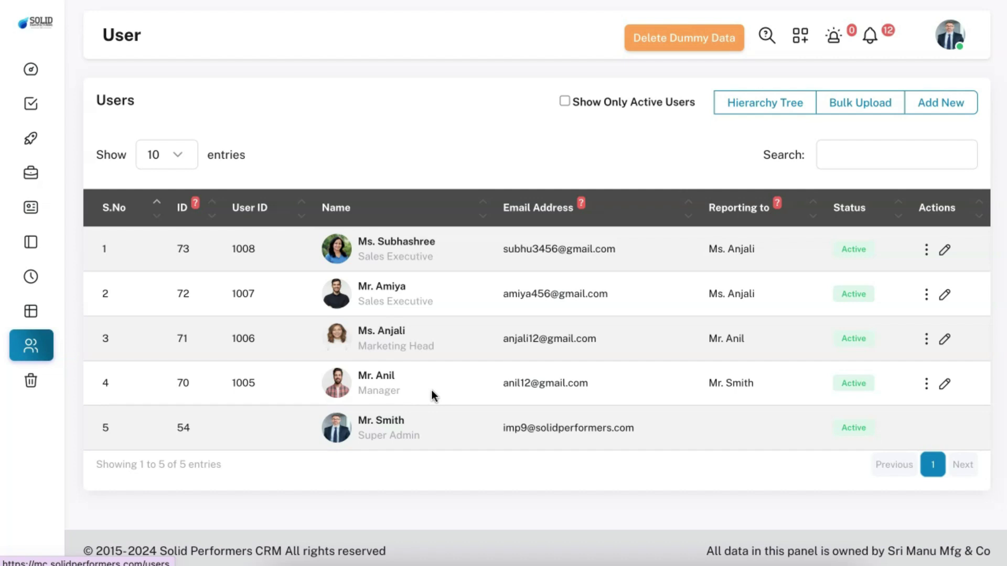
pyautogui.moveTo(49, 181)
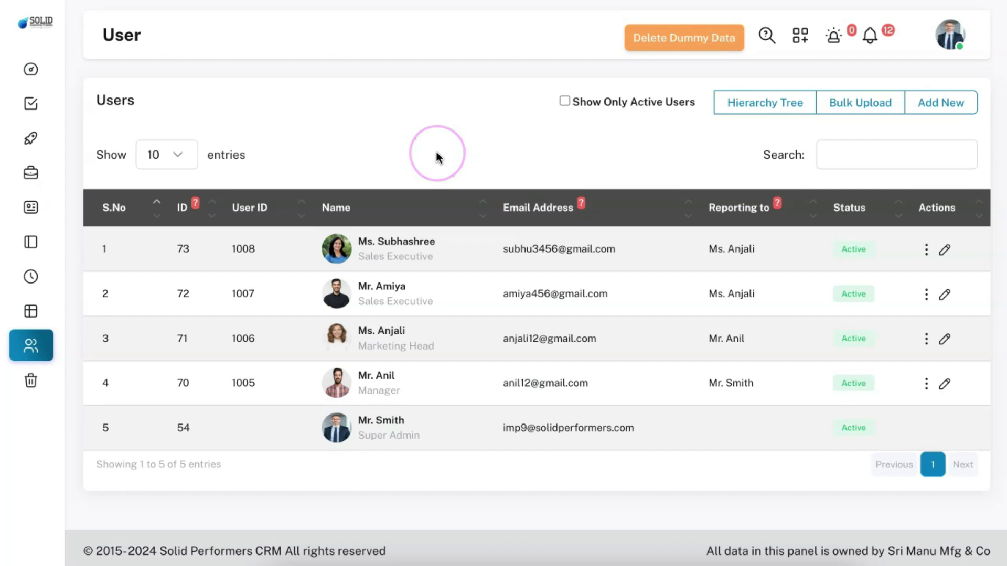
pyautogui.moveTo(32, 110)
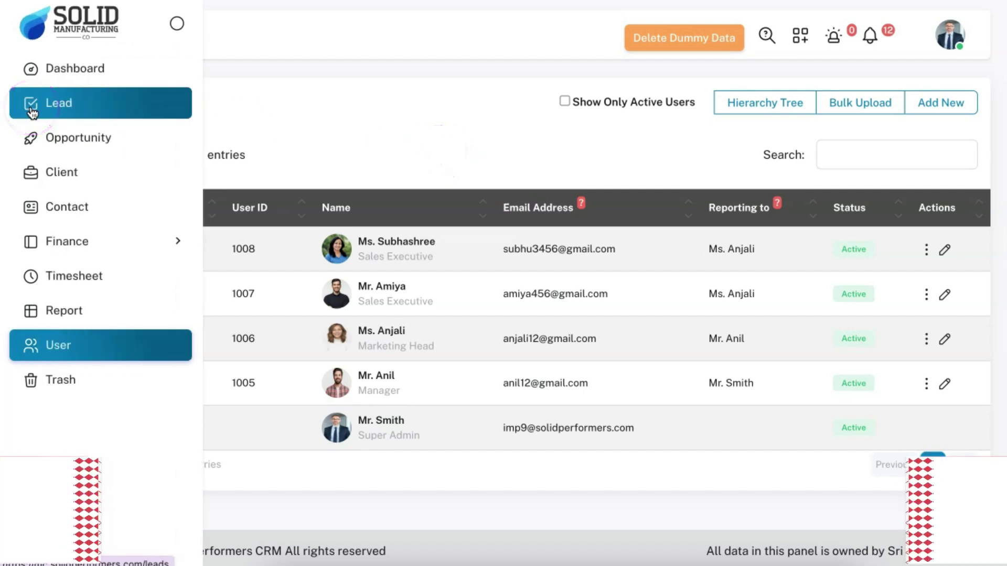